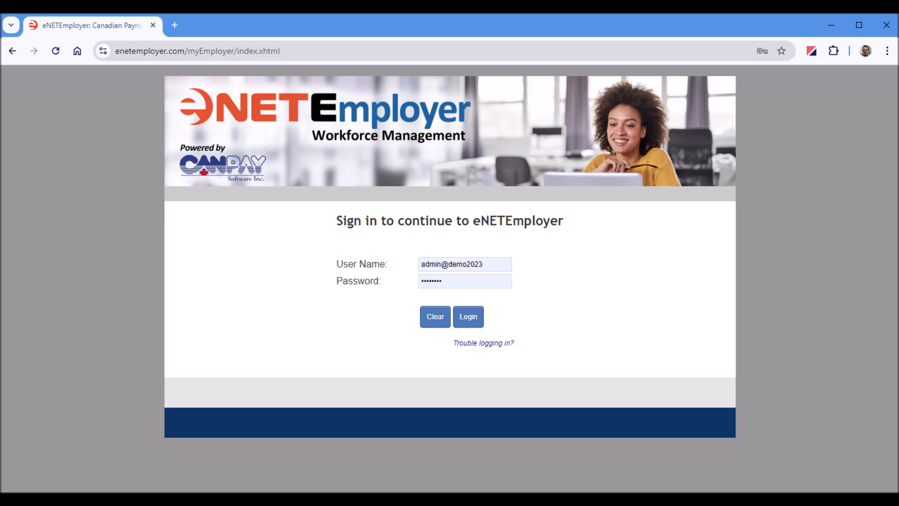
# - Log in with the prefilled credentials and open the payroll calculations page
pyautogui.click(467, 319)
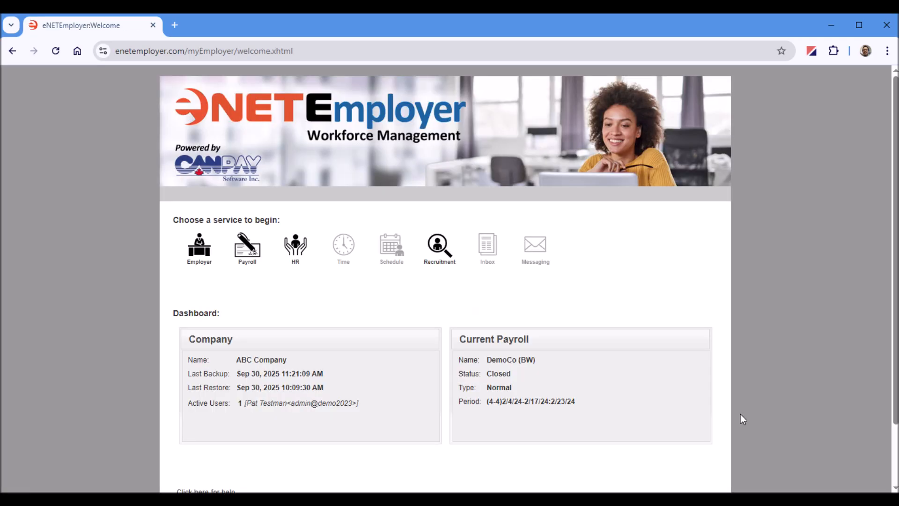
pyautogui.click(247, 253)
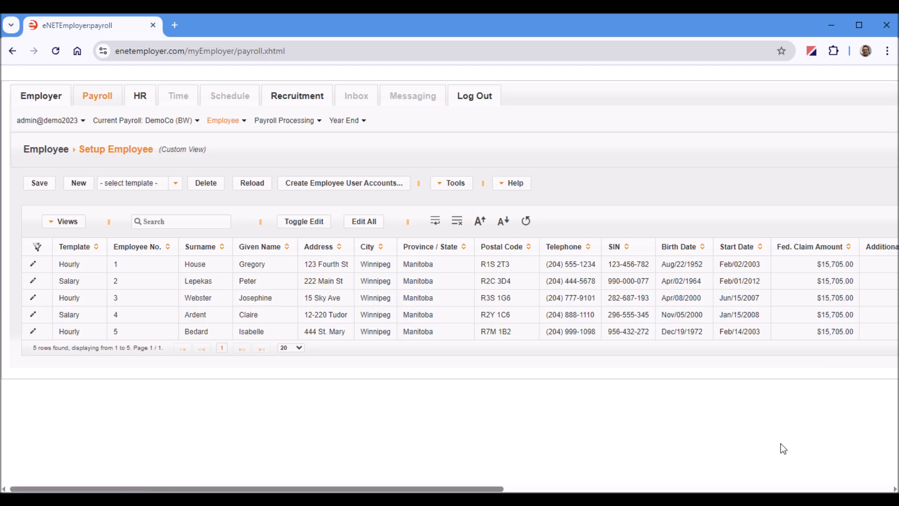
pyautogui.click(285, 123)
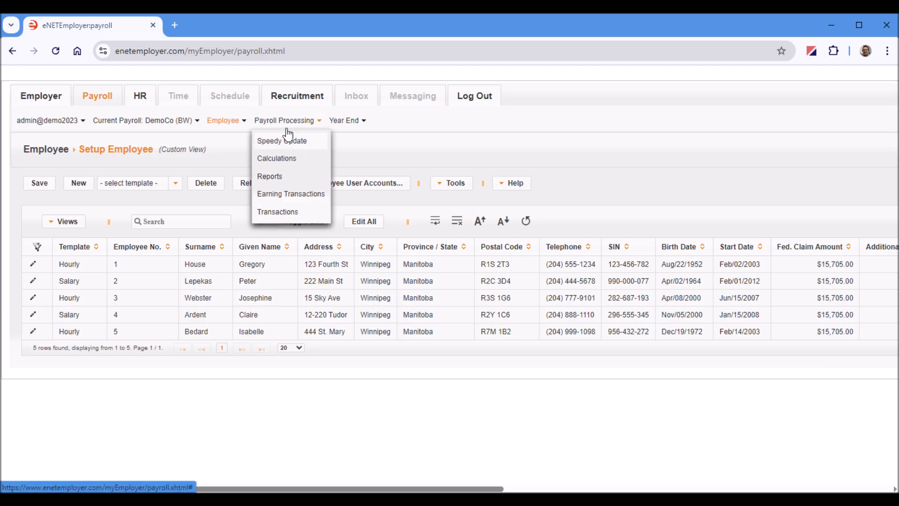
pyautogui.click(287, 161)
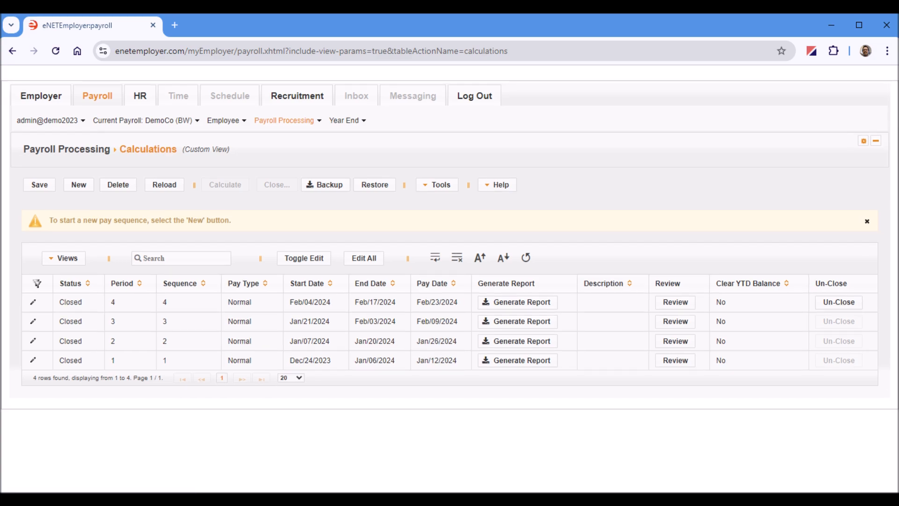
# - Create a Normal pay sequence from Feb/18/2024 to Mar/02/2024 with pay date Mar/08/2024, and accept the row
pyautogui.click(80, 184)
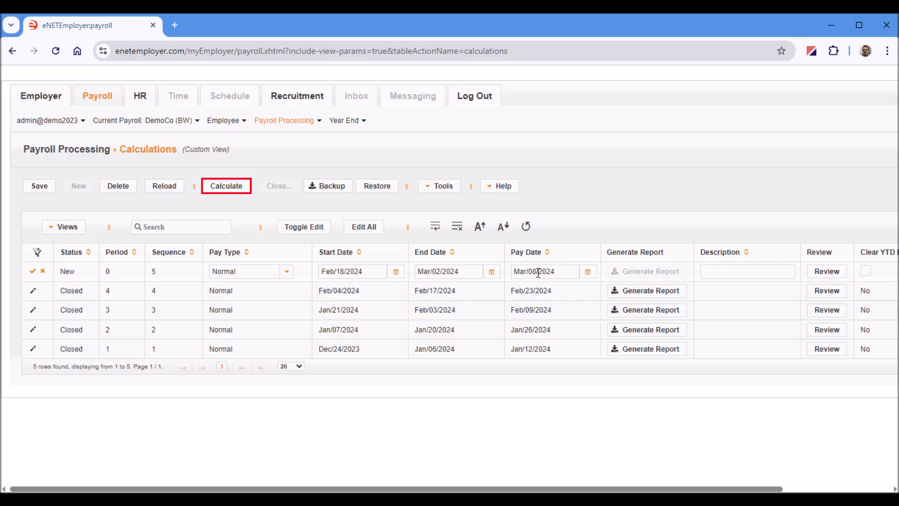
pyautogui.click(588, 275)
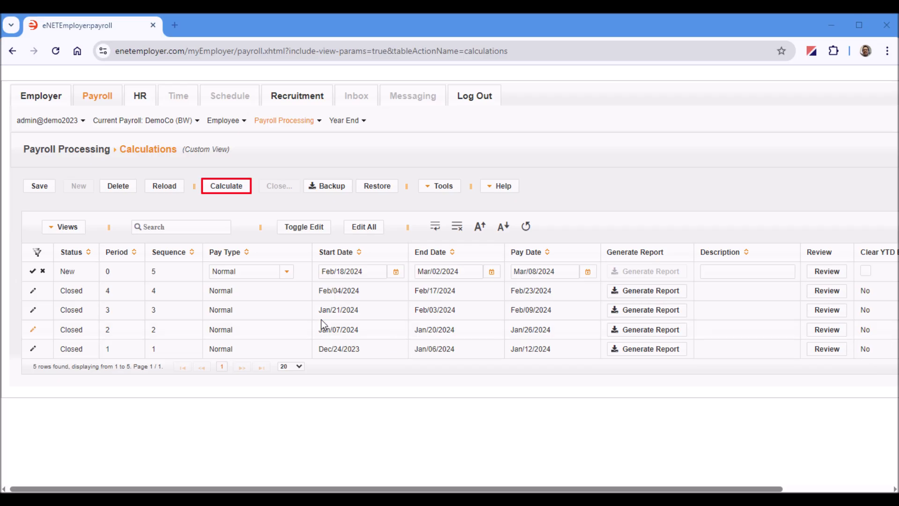
pyautogui.click(289, 274)
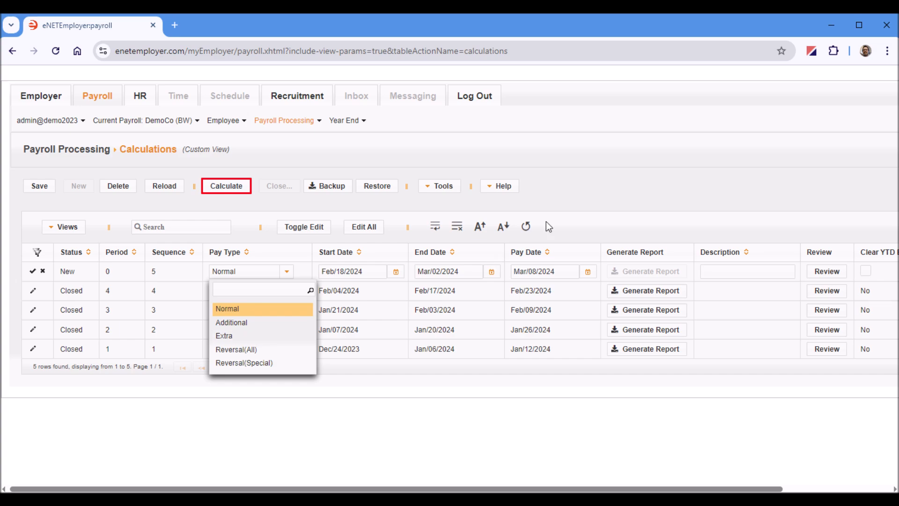
pyautogui.click(570, 198)
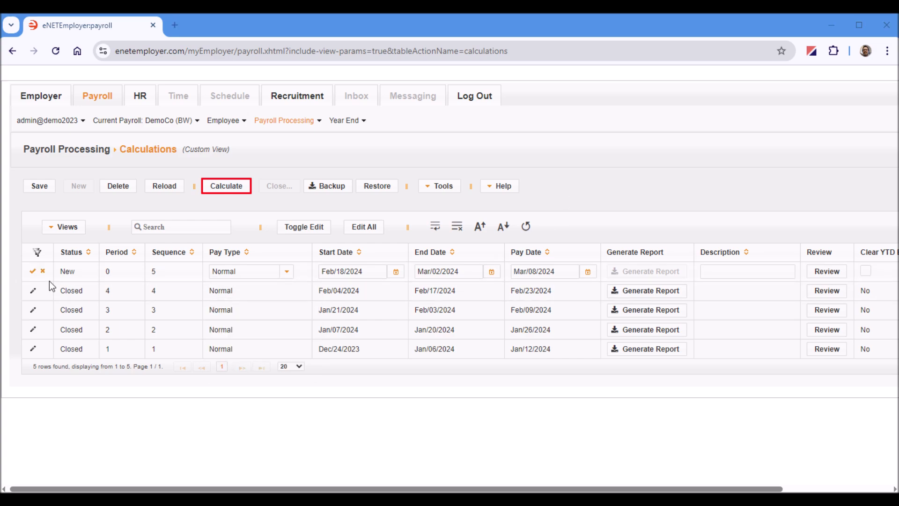
pyautogui.click(33, 271)
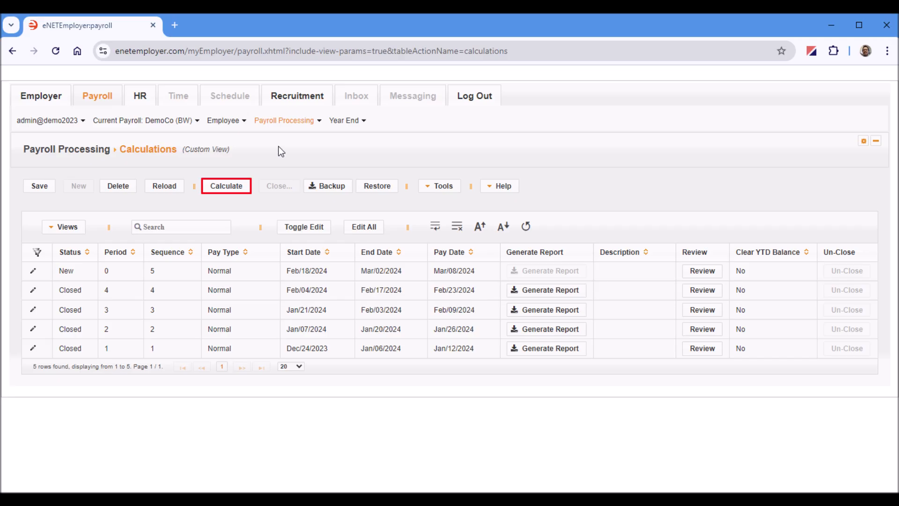
# - In Speedy Update, enter 80 regular hours and 7 overtime hours for the employee in the first row
pyautogui.moveTo(284, 126)
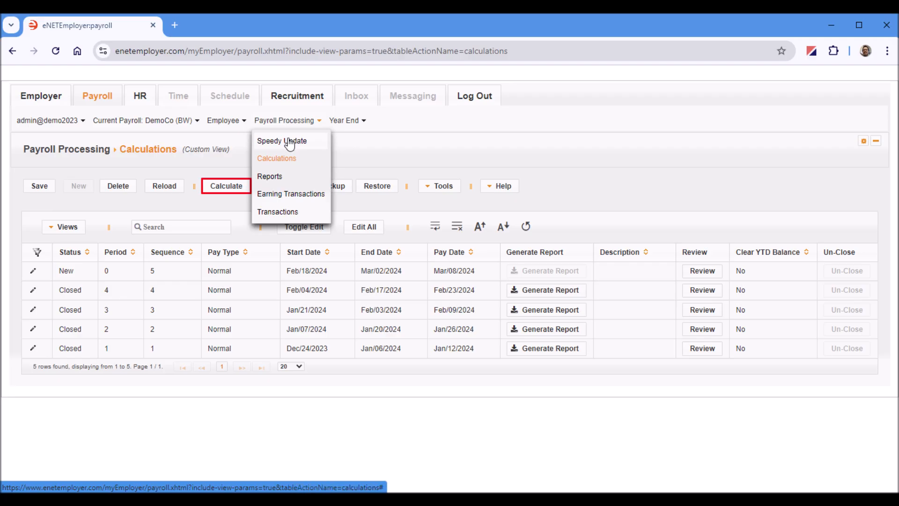
pyautogui.click(290, 144)
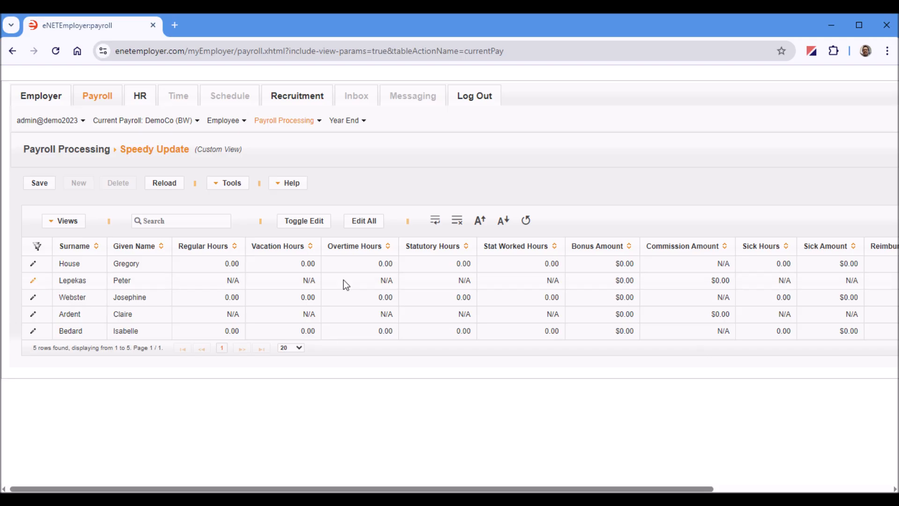
pyautogui.click(353, 269)
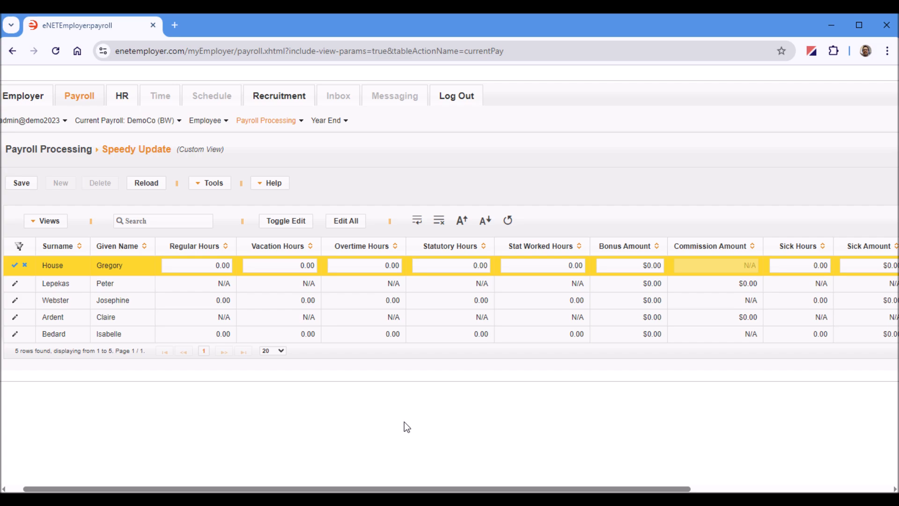
pyautogui.click(192, 264)
pyautogui.write('8')
pyautogui.press('Tab')
pyautogui.press('Tab')
pyautogui.write('7')
# - Make all rows editable and enter regular hours of 65.5 for the third employee and 72 for the fifth
pyautogui.click(347, 222)
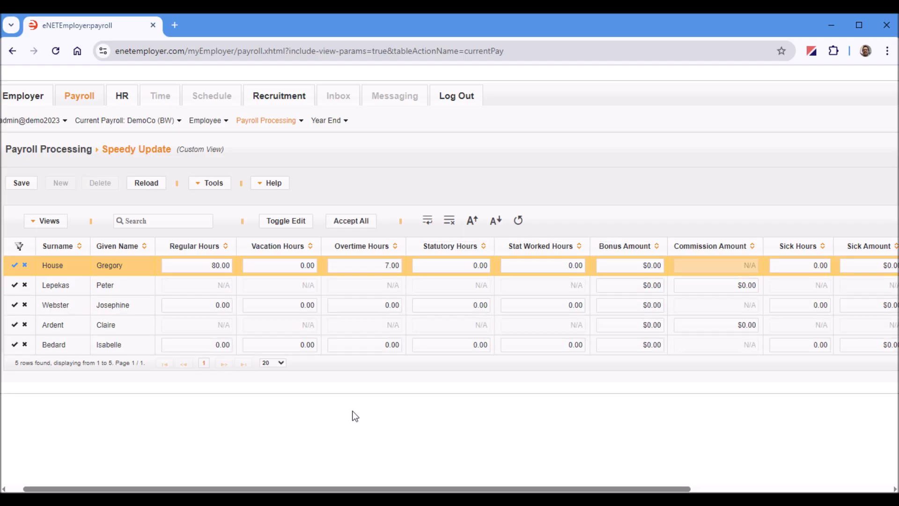
pyautogui.click(212, 308)
pyautogui.write('65.5')
pyautogui.press('Return')
pyautogui.write('72')
pyautogui.press('Return')
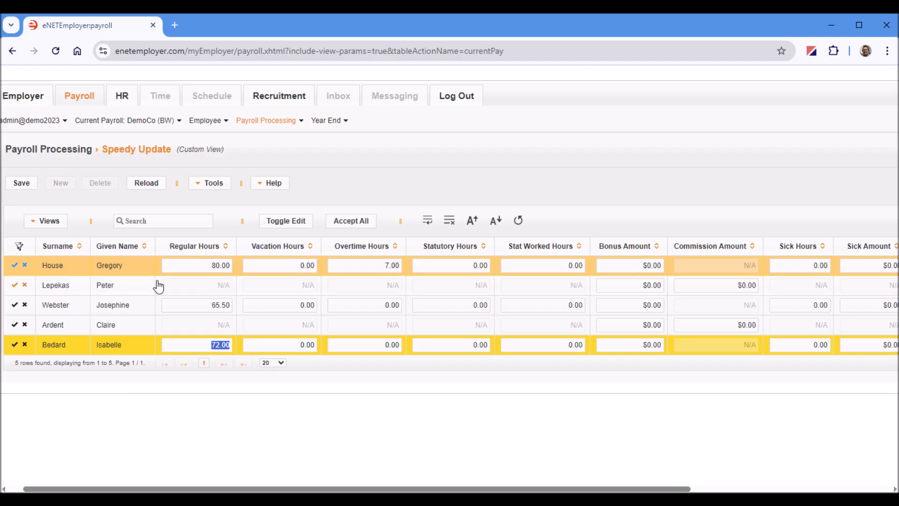
pyautogui.click(325, 272)
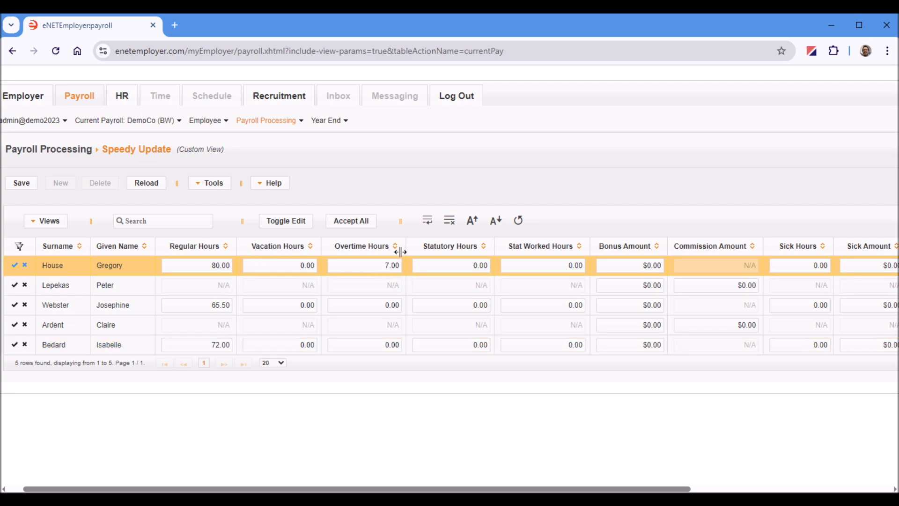
# - Give the salaried employee in the second row a bonus of $345 and a commission of $200
pyautogui.click(139, 290)
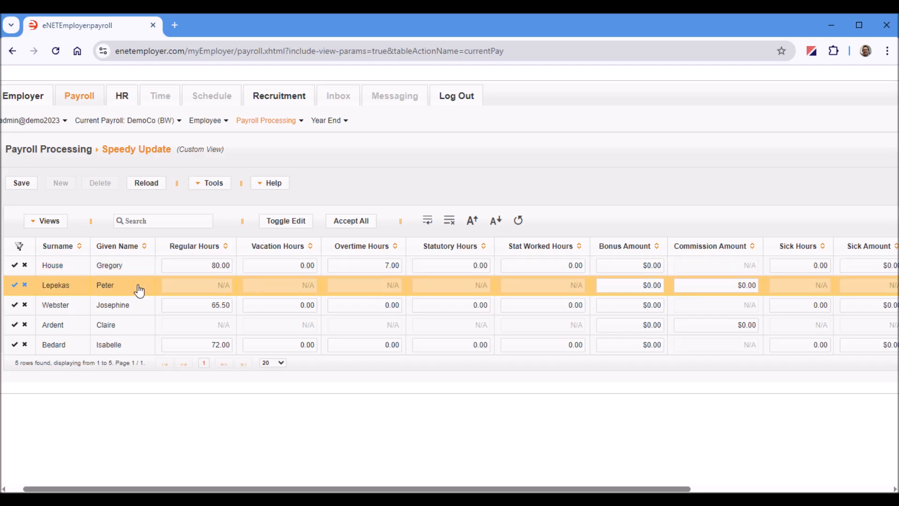
pyautogui.click(633, 284)
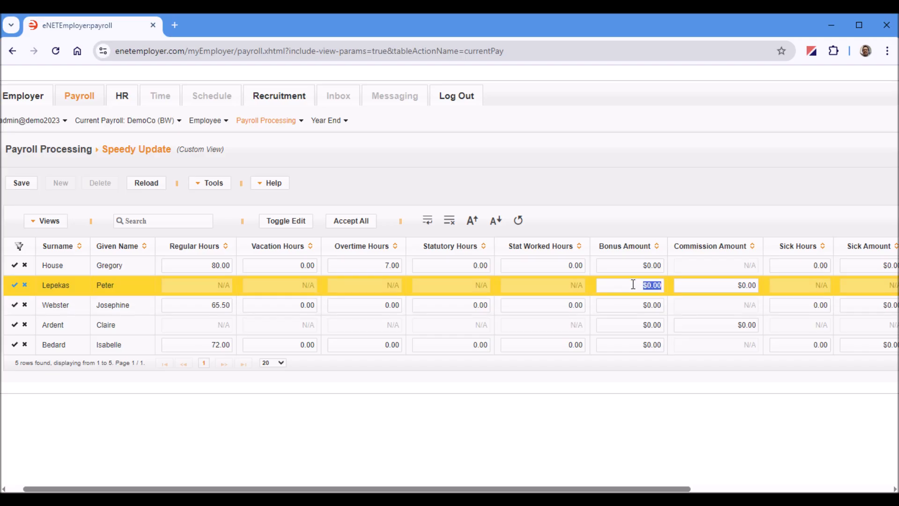
pyautogui.write('345')
pyautogui.click(718, 284)
pyautogui.write('200')
pyautogui.press('Return')
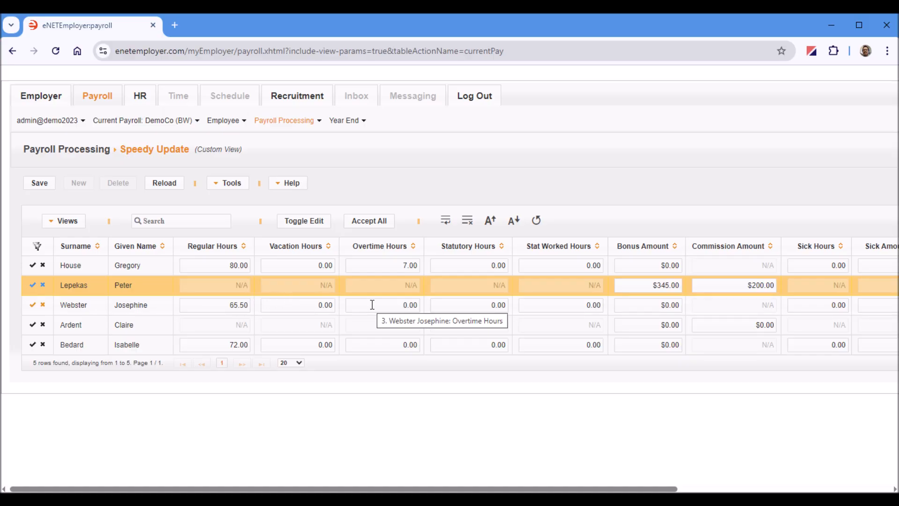
# - Check the employees' total hours and amounts, and accept the edits in all rows
pyautogui.hscroll(6, 692, 358)
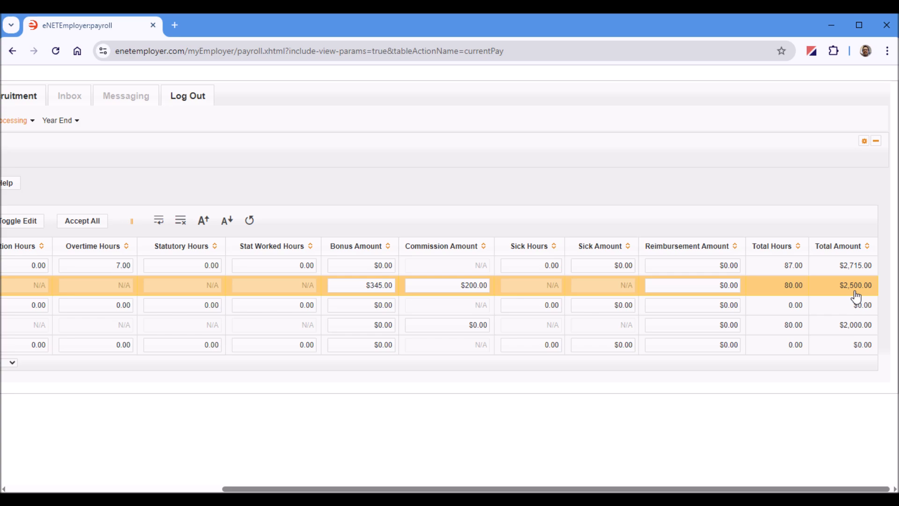
pyautogui.hscroll(-6, 580, 360)
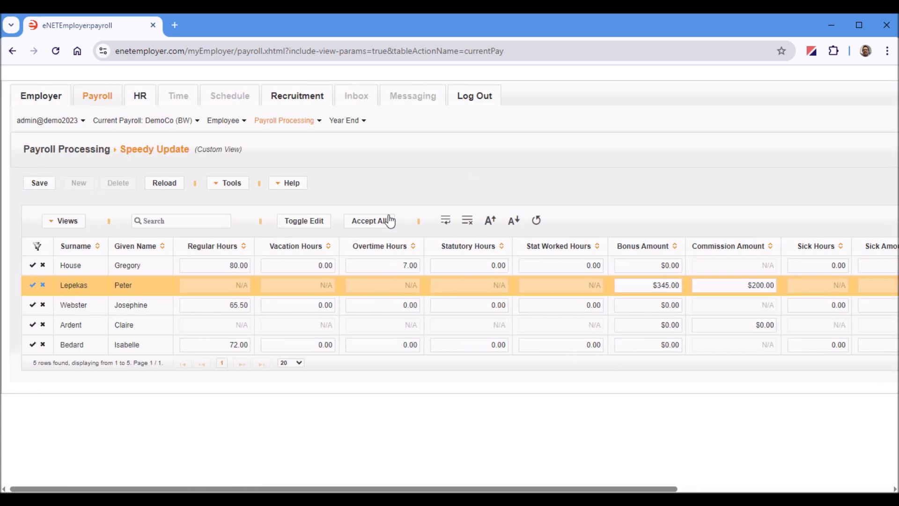
pyautogui.click(364, 229)
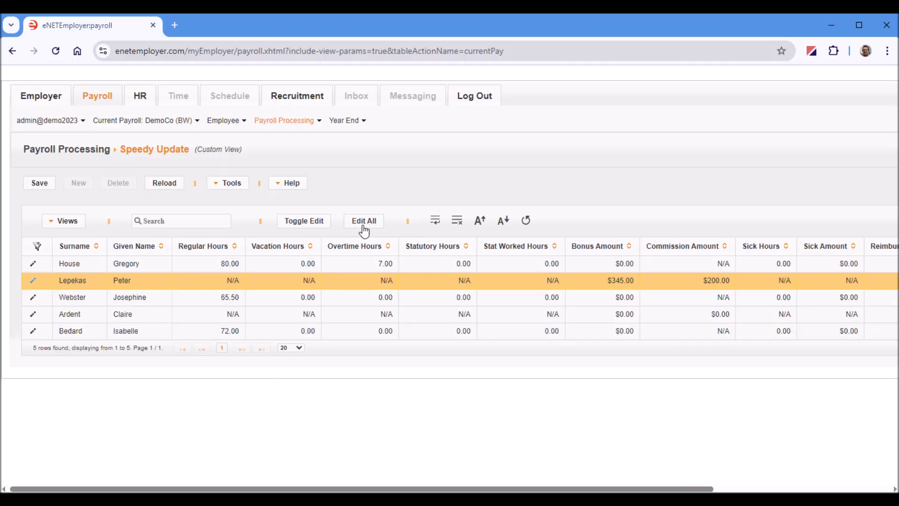
# - Return to the payroll calculations and calculate the new pay sequence
pyautogui.click(293, 124)
pyautogui.click(290, 159)
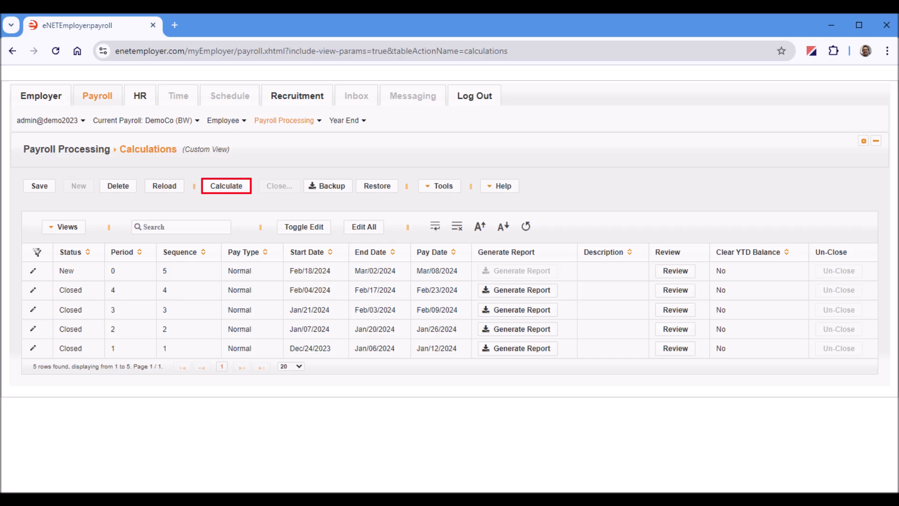
pyautogui.click(229, 190)
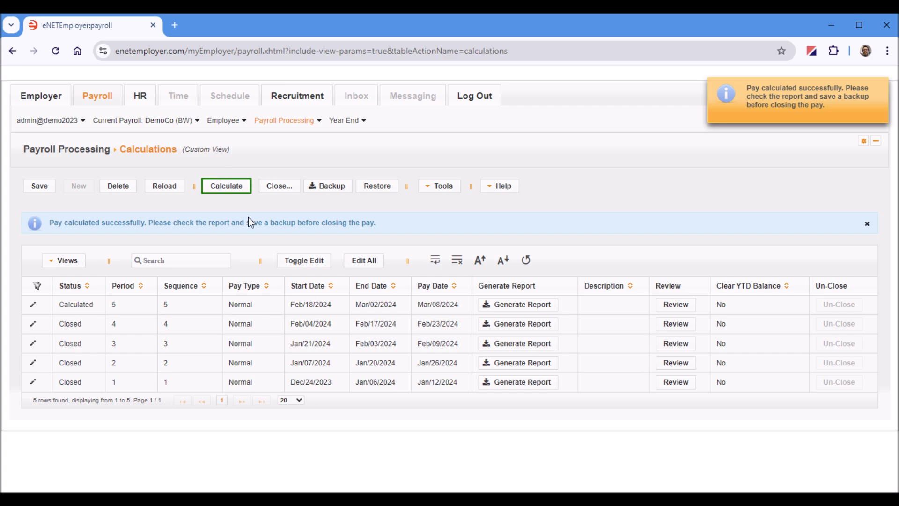
# - Generate the report for the calculated period 5 pay and open the downloaded payroll register PDF
pyautogui.click(517, 311)
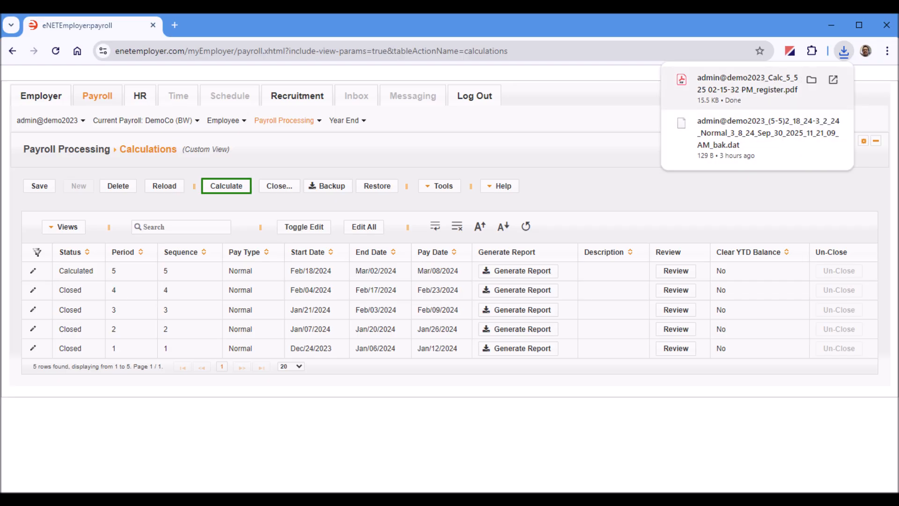
pyautogui.click(748, 84)
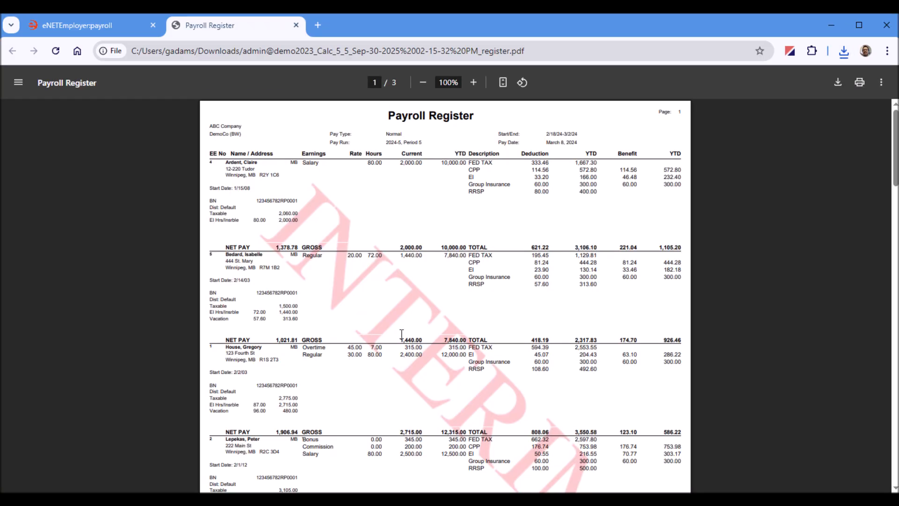
pyautogui.scroll(3, 412, 349)
pyautogui.scroll(3, 412, 349)
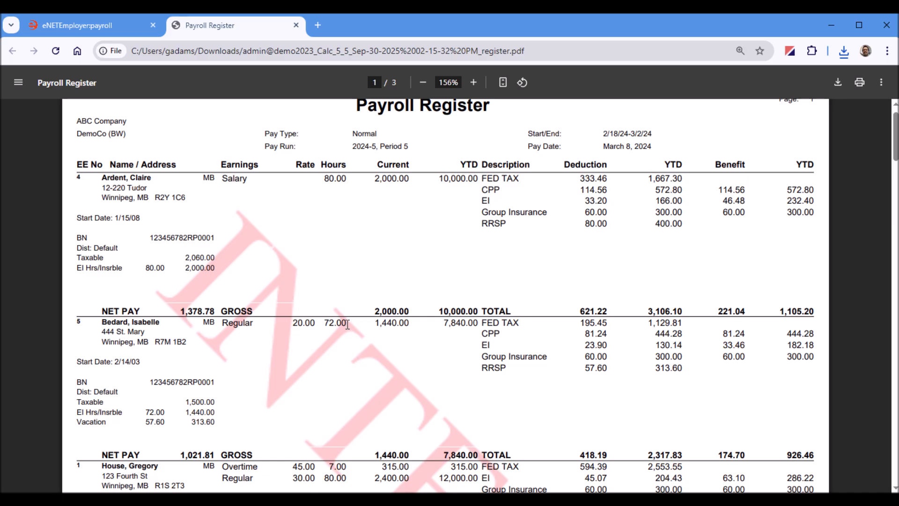
# - Examine the register's employee rates, hours and deductions, final totals and remittance amounts, and return to the payroll calculations page
pyautogui.moveTo(348, 324); pyautogui.dragTo(291, 323)
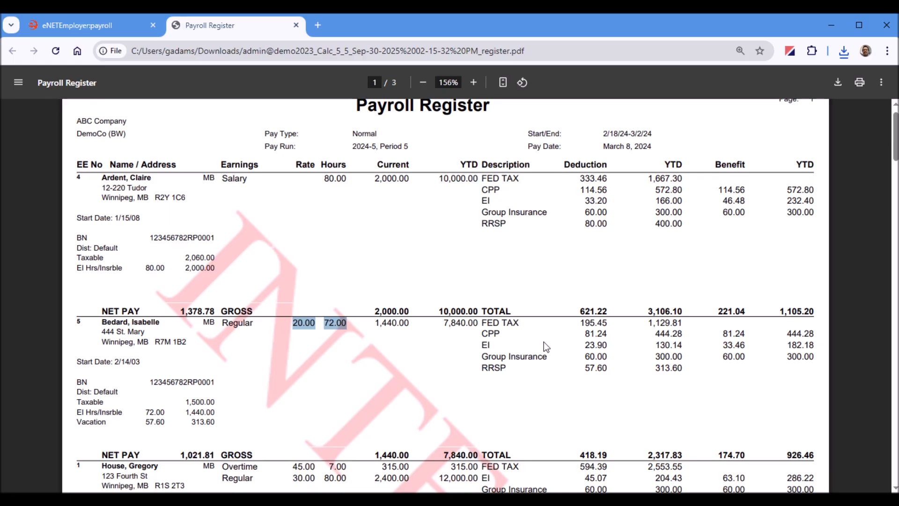
pyautogui.moveTo(483, 368); pyautogui.dragTo(618, 368)
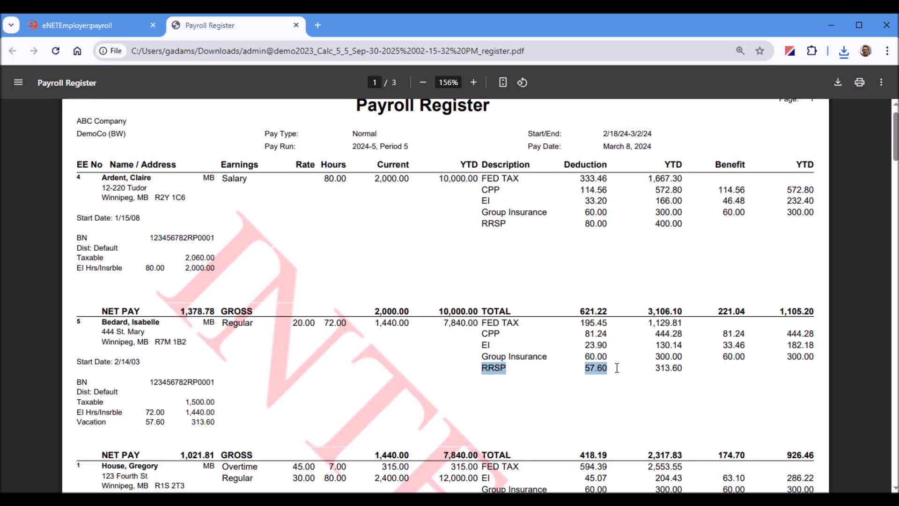
pyautogui.click(602, 392)
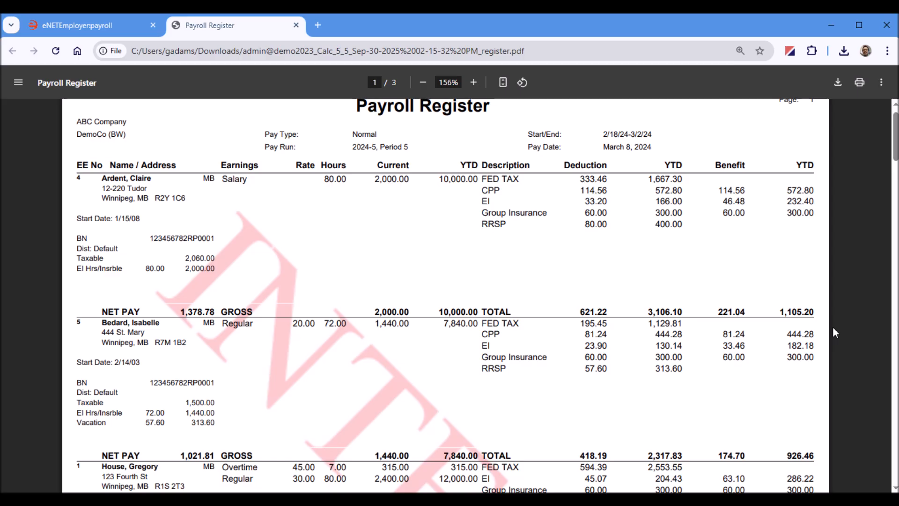
pyautogui.scroll(-10, 833, 327)
pyautogui.scroll(-10, 833, 329)
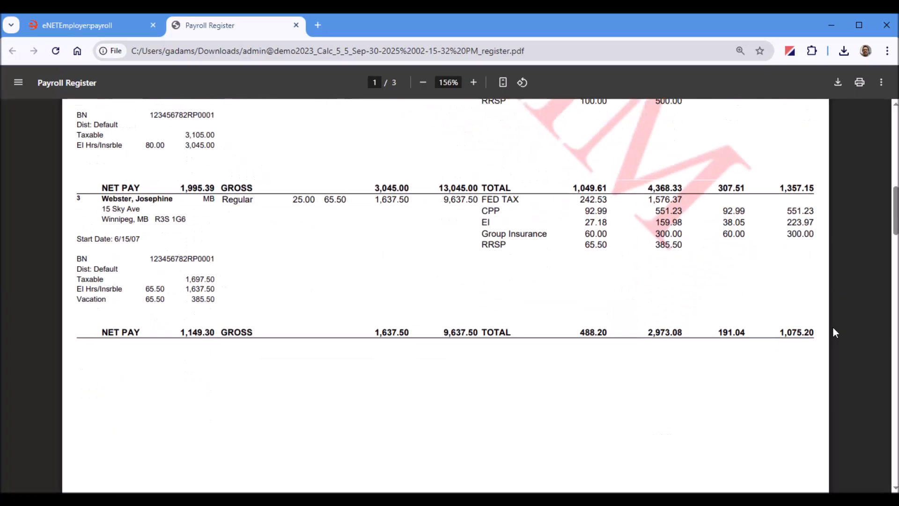
pyautogui.scroll(-3, 832, 327)
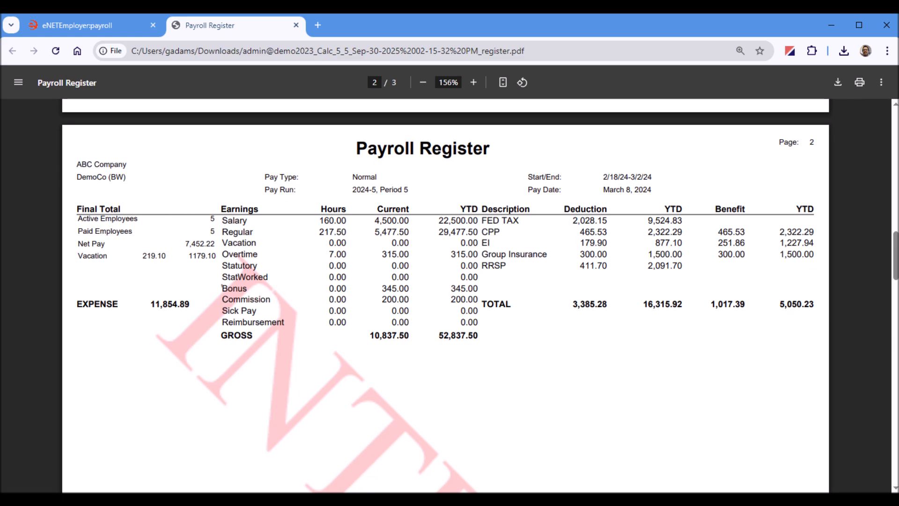
pyautogui.scroll(-5, 849, 302)
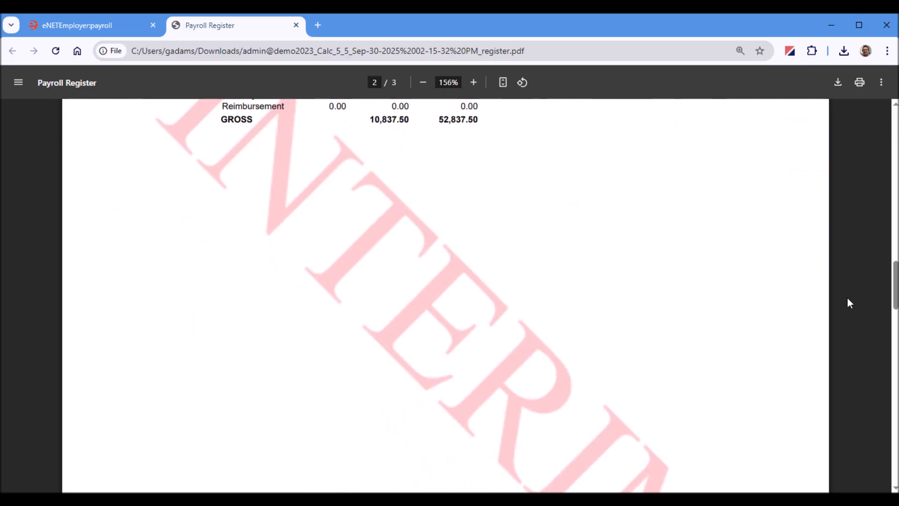
pyautogui.scroll(-10, 850, 303)
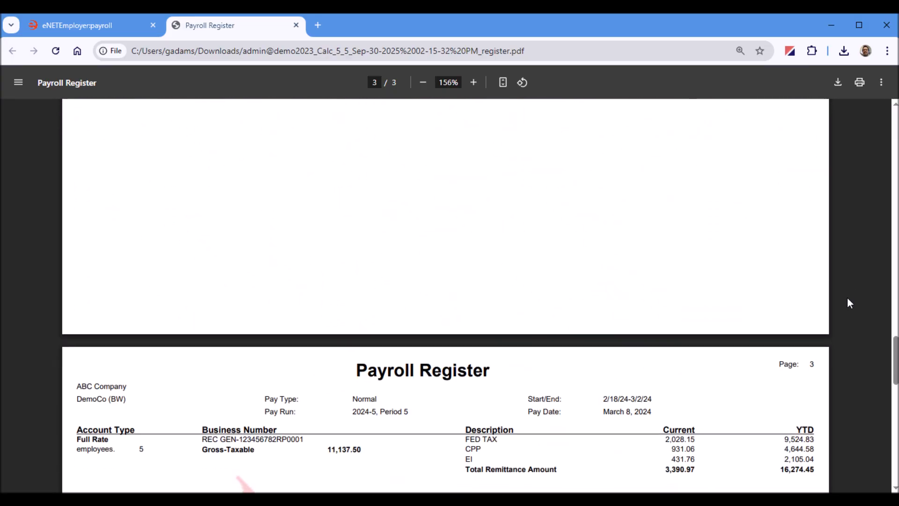
pyautogui.scroll(-5, 850, 302)
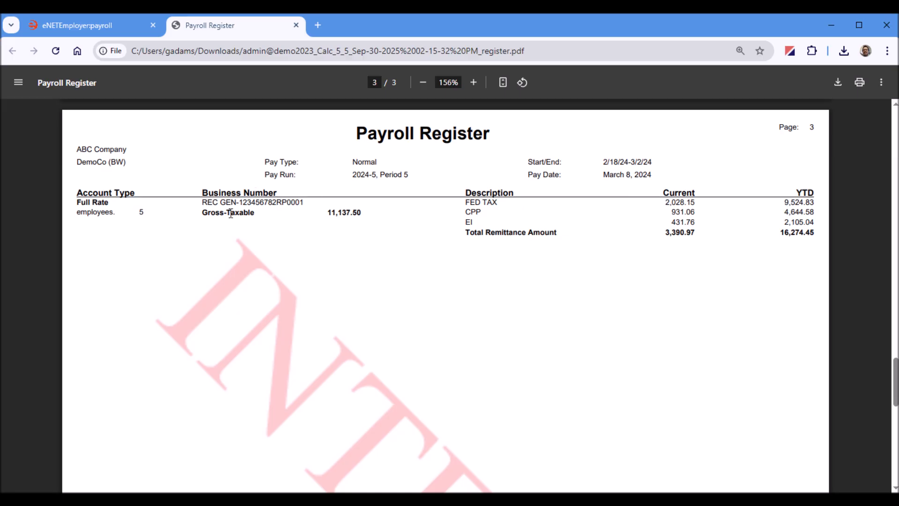
pyautogui.click(103, 24)
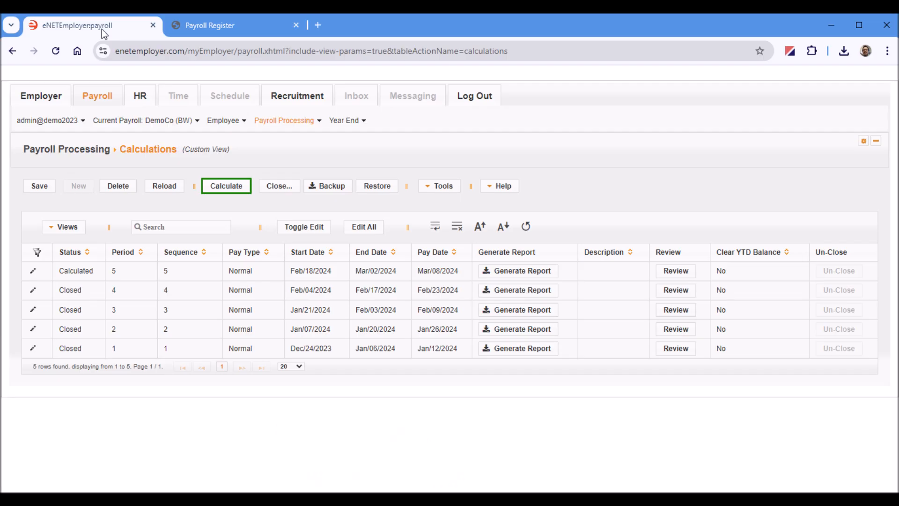
# - Back up the payroll data and close the calculated period 5 pay
pyautogui.click(341, 191)
pyautogui.click(280, 190)
pyautogui.click(402, 312)
pyautogui.click(844, 51)
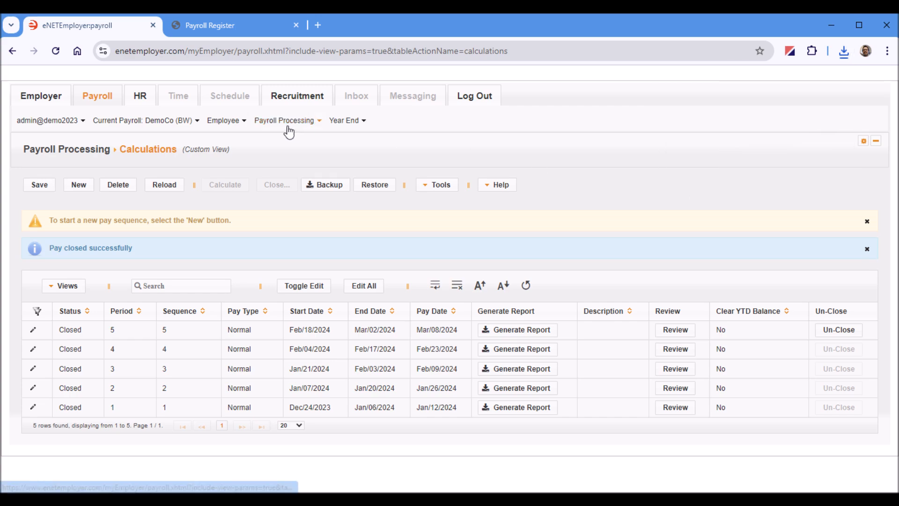
# - Go to the payroll processing reports, generate the "Pay Statements - for print (PDF)" report and open the downloaded file
pyautogui.moveTo(284, 121)
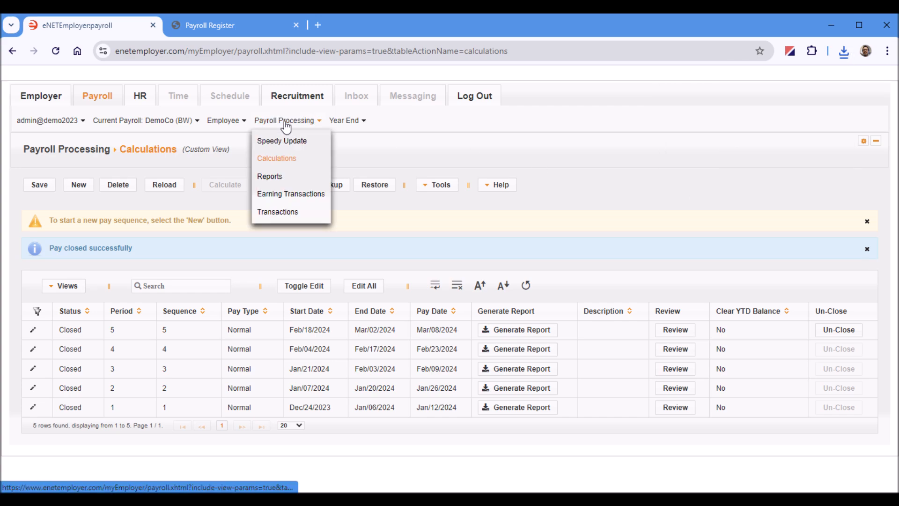
pyautogui.click(275, 181)
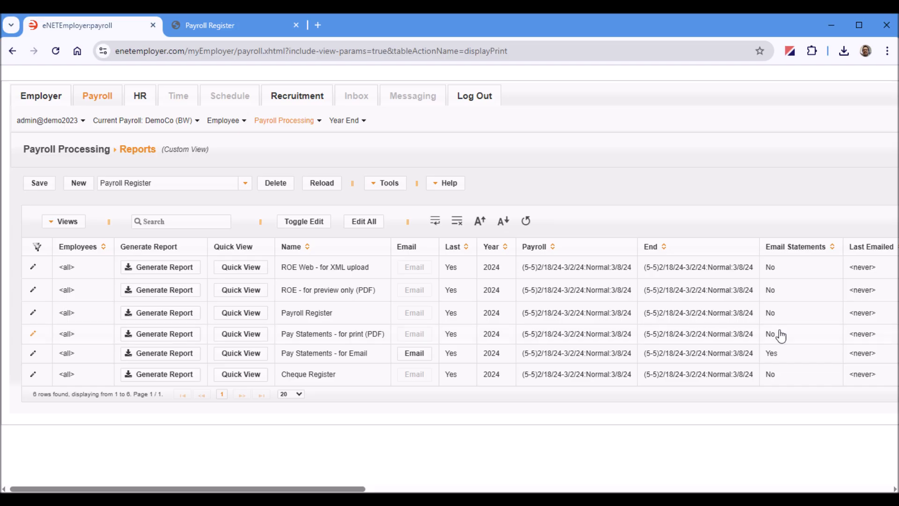
pyautogui.click(346, 362)
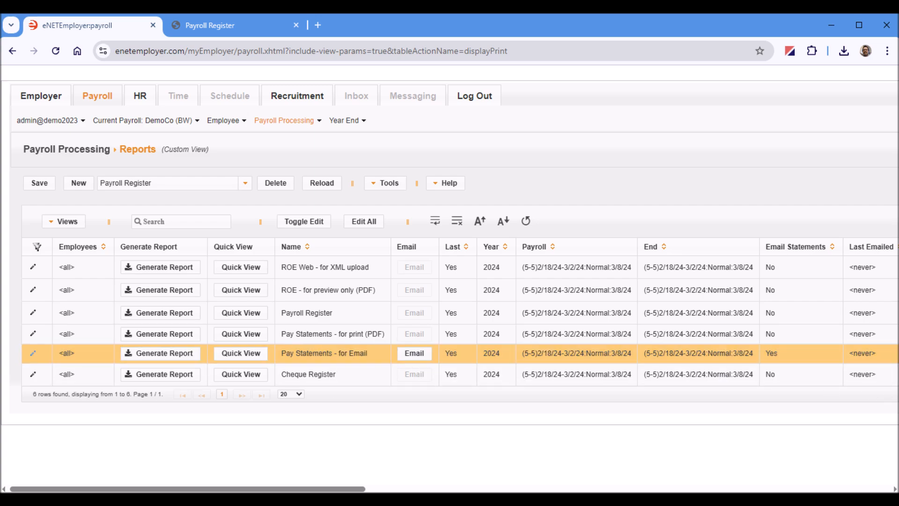
pyautogui.click(342, 342)
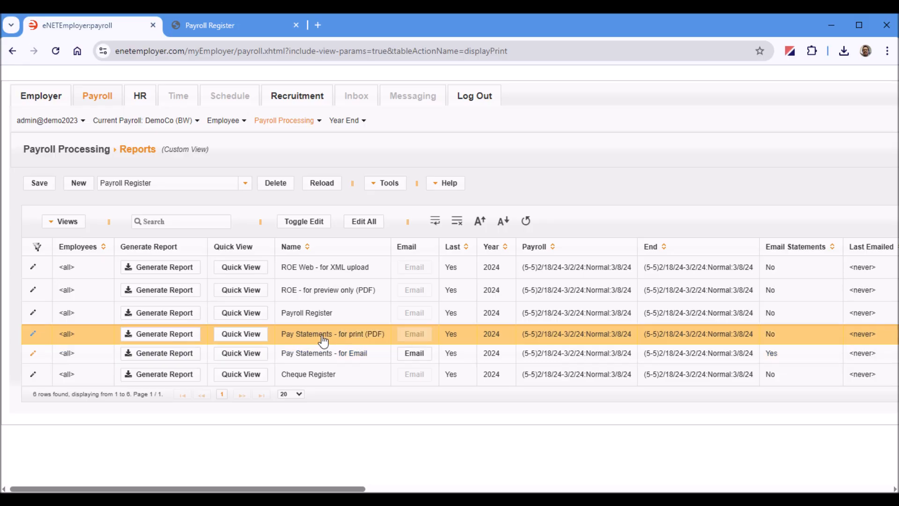
pyautogui.click(182, 335)
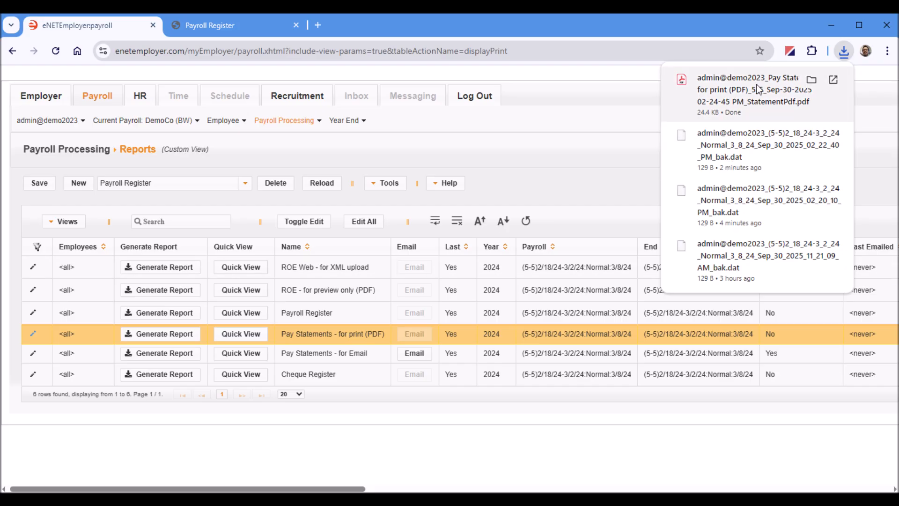
pyautogui.click(758, 89)
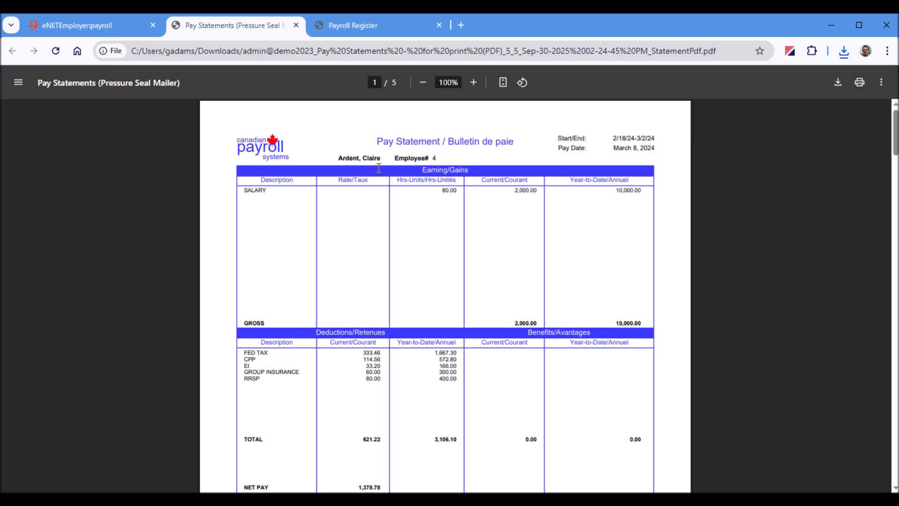
# - Examine the first pay statement's earnings, deductions and net pay, and return to the reports page to browse the available report types
pyautogui.scroll(-3, 389, 370)
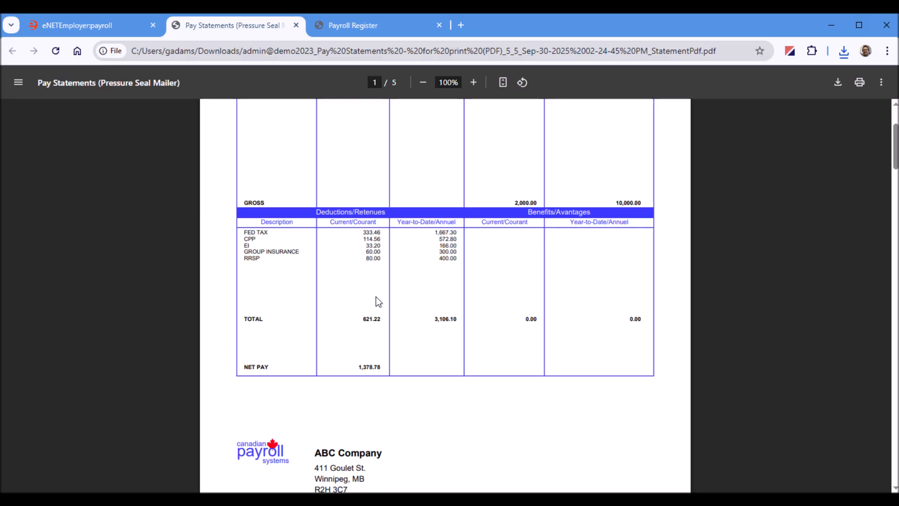
pyautogui.scroll(-2, 287, 434)
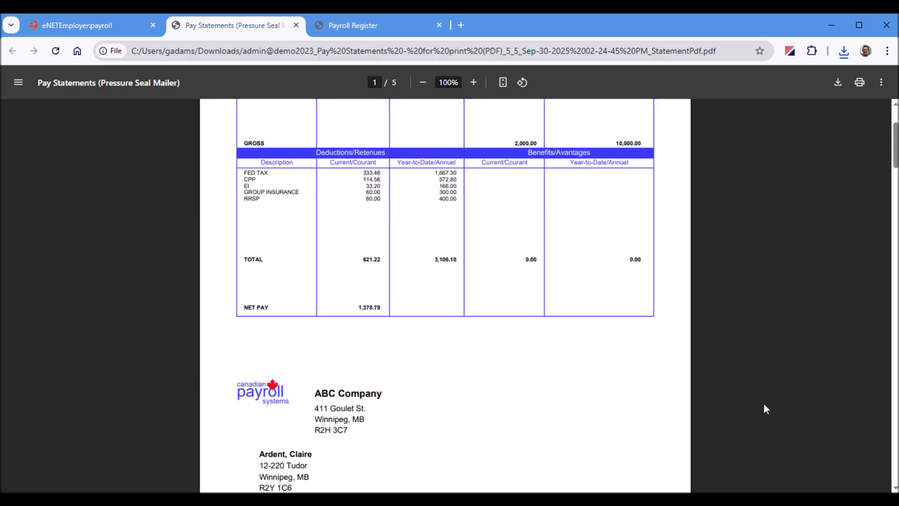
pyautogui.scroll(4, 764, 403)
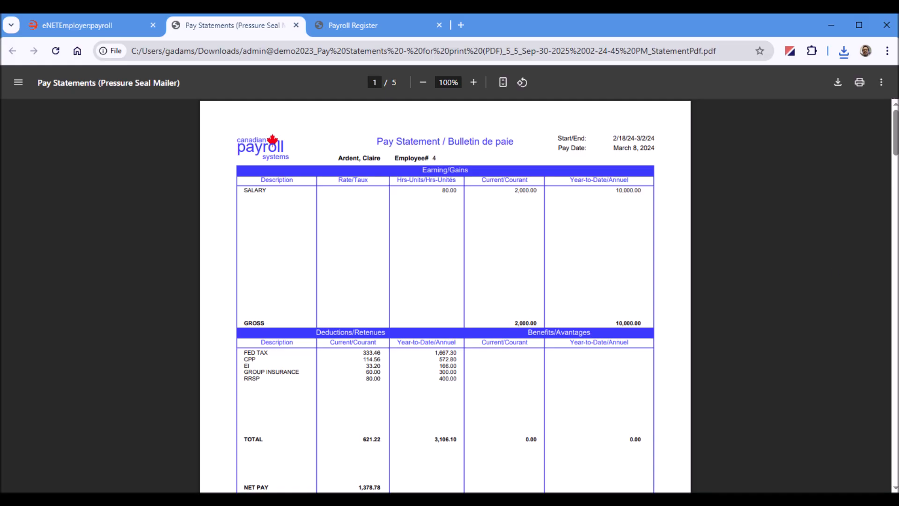
pyautogui.click(114, 28)
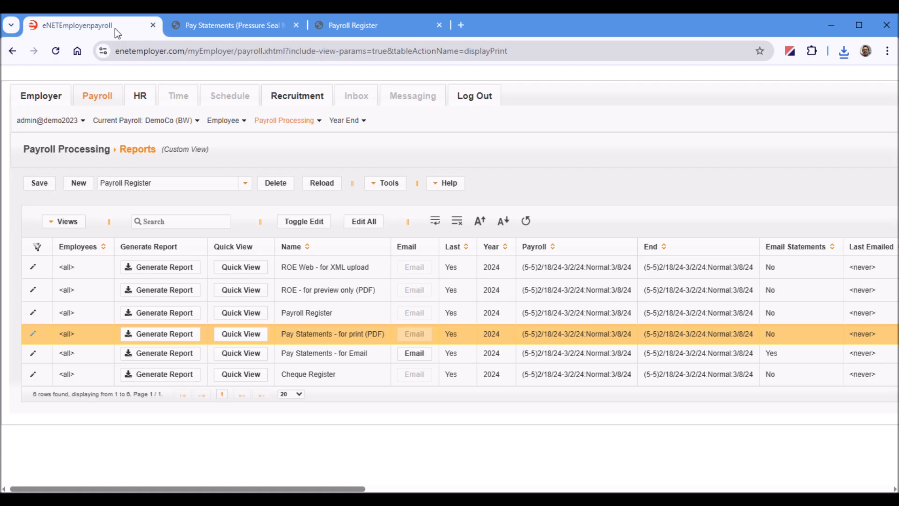
pyautogui.click(202, 187)
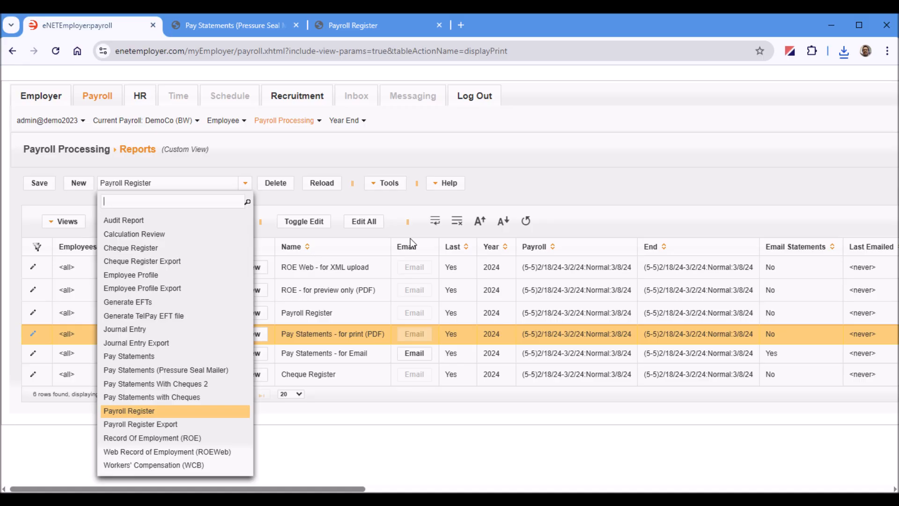
pyautogui.click(498, 172)
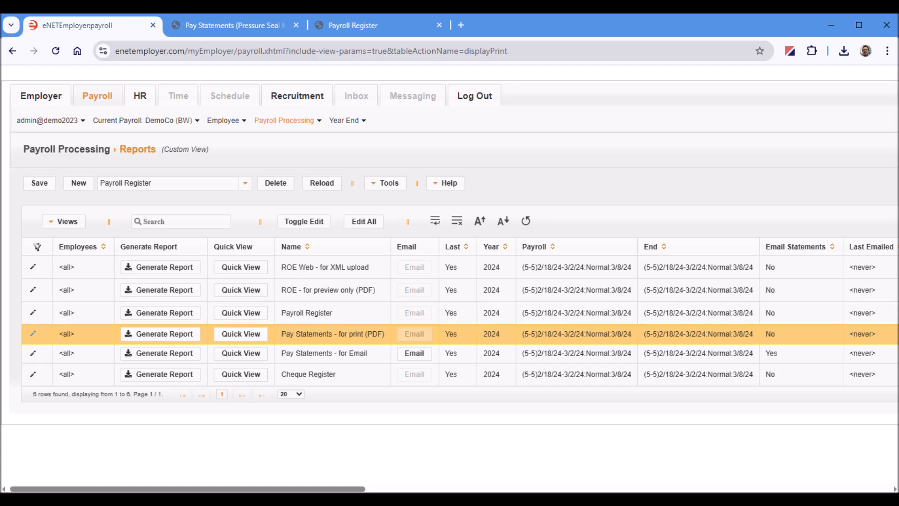
# - Open the employee setup page and add a new employee row from the Hourly template
pyautogui.click(228, 124)
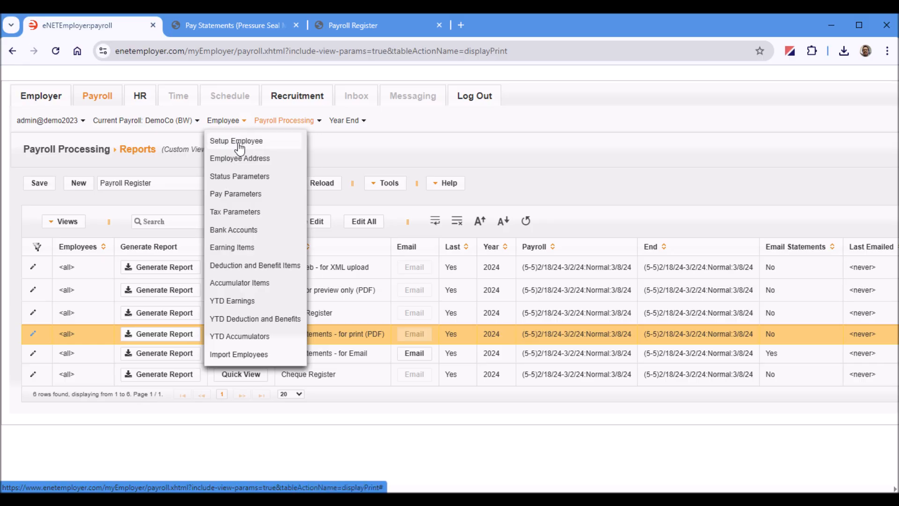
pyautogui.click(240, 146)
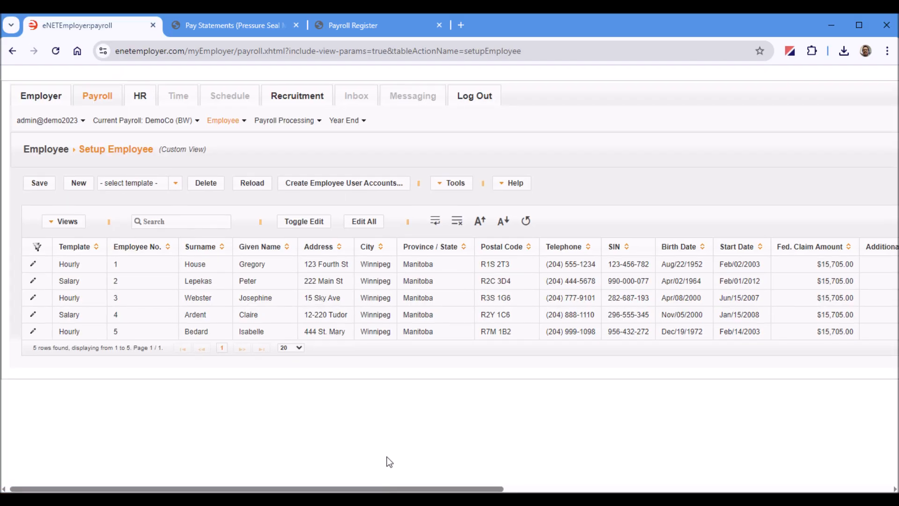
pyautogui.click(145, 187)
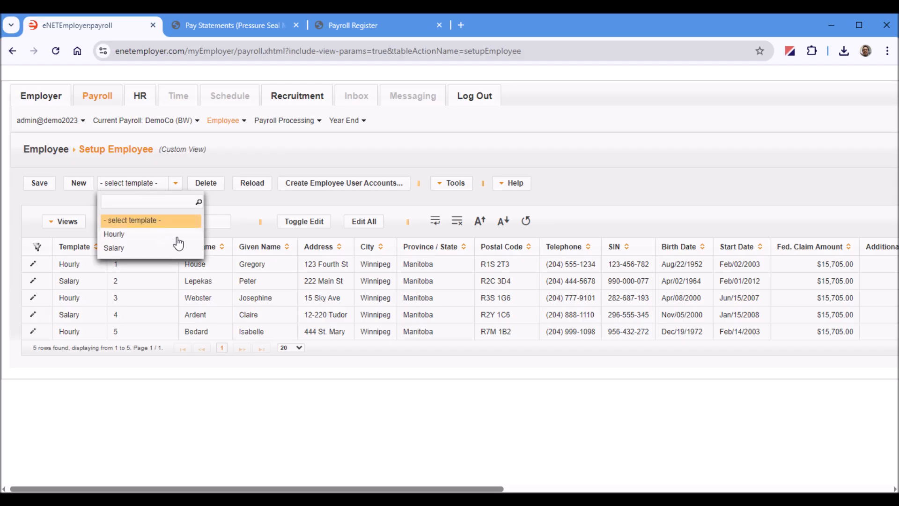
pyautogui.click(117, 234)
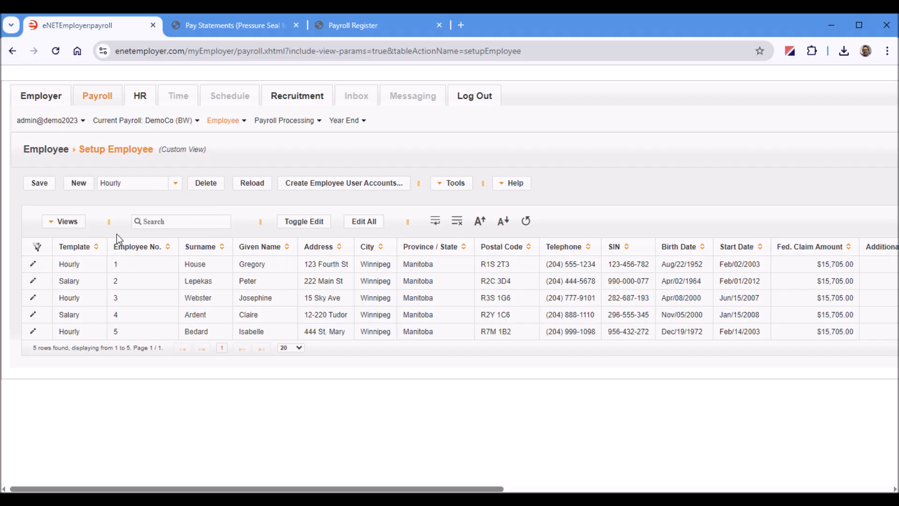
pyautogui.click(79, 183)
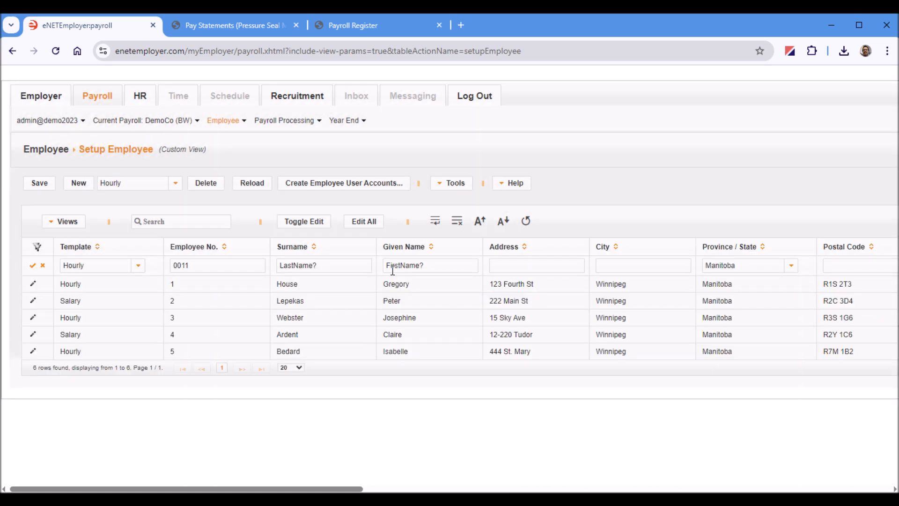
# - Enter the new hourly employee's surname and given name, and accept the row
pyautogui.click(271, 274)
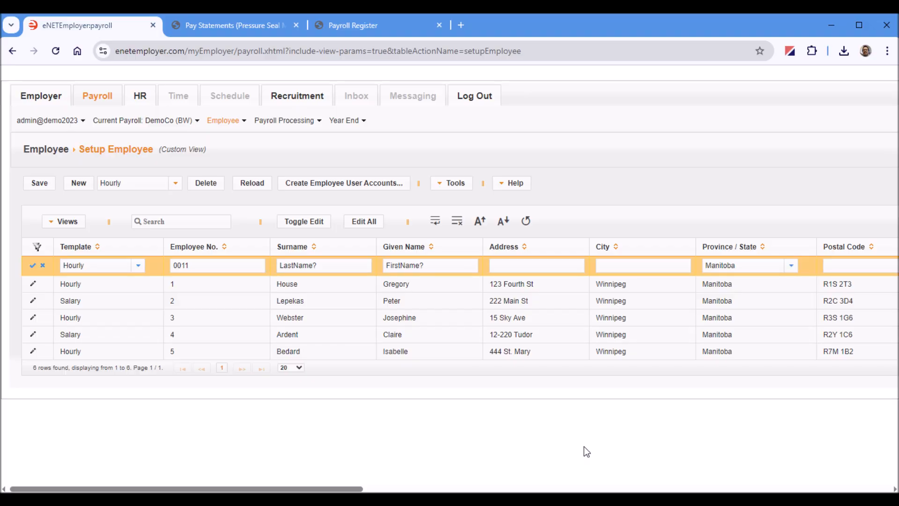
pyautogui.click(283, 265)
pyautogui.write('Smith')
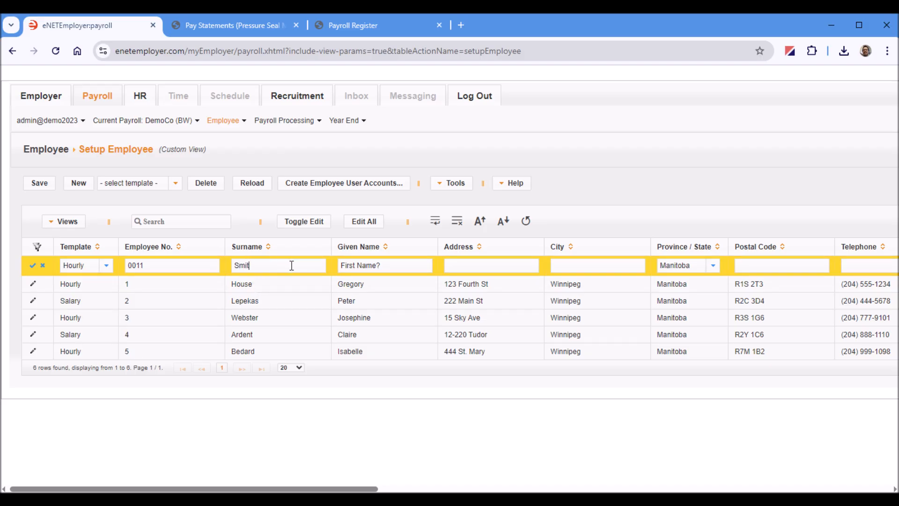
pyautogui.press('Tab')
pyautogui.write('Pat')
pyautogui.moveTo(344, 489)
pyautogui.mouseDown()
pyautogui.moveTo(856, 489)
pyautogui.moveTo(342, 489)
pyautogui.mouseUp()
pyautogui.hotkey('ctrl', 'a')
pyautogui.click(32, 266)
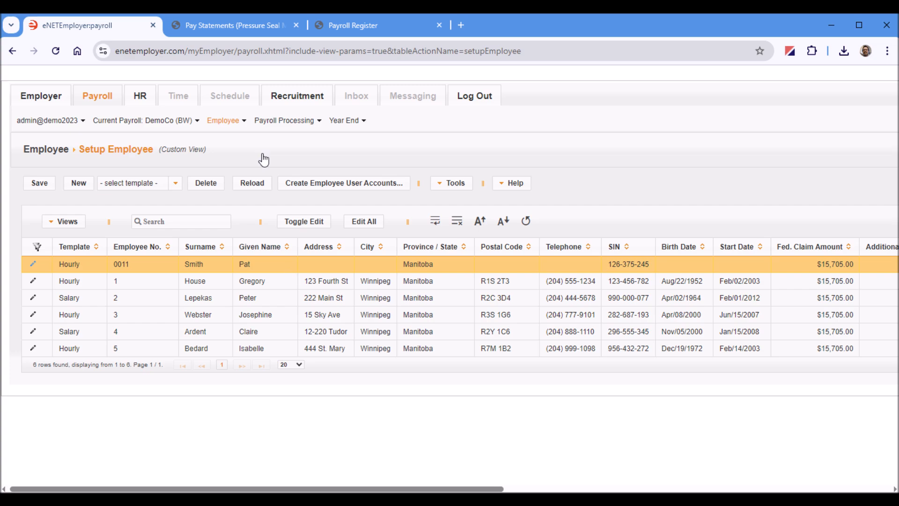
# - Generate the year-end T4s for 2024 and preview the first employee's T4 slip
pyautogui.moveTo(227, 120)
pyautogui.moveTo(340, 126)
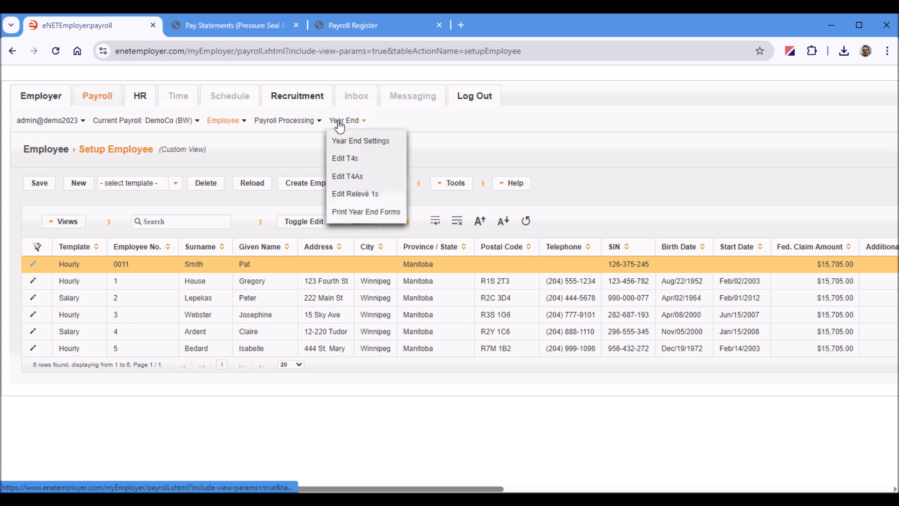
pyautogui.click(346, 159)
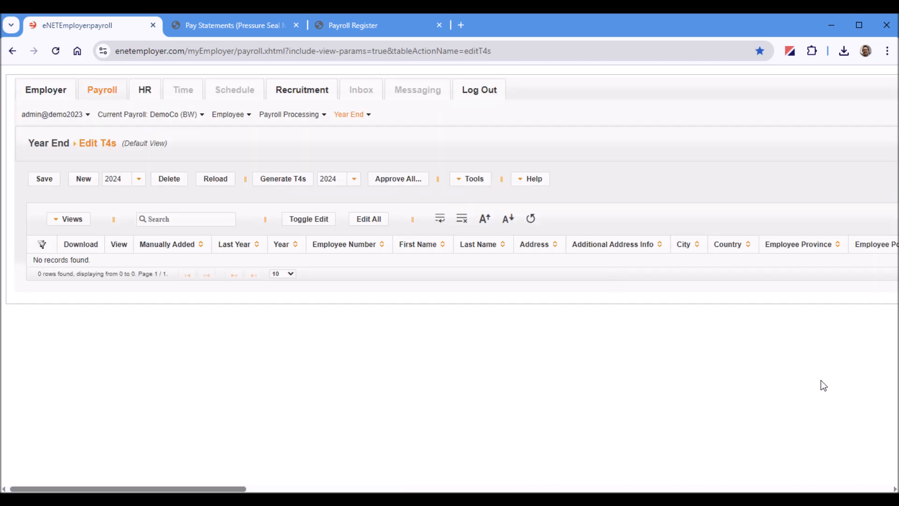
pyautogui.click(282, 187)
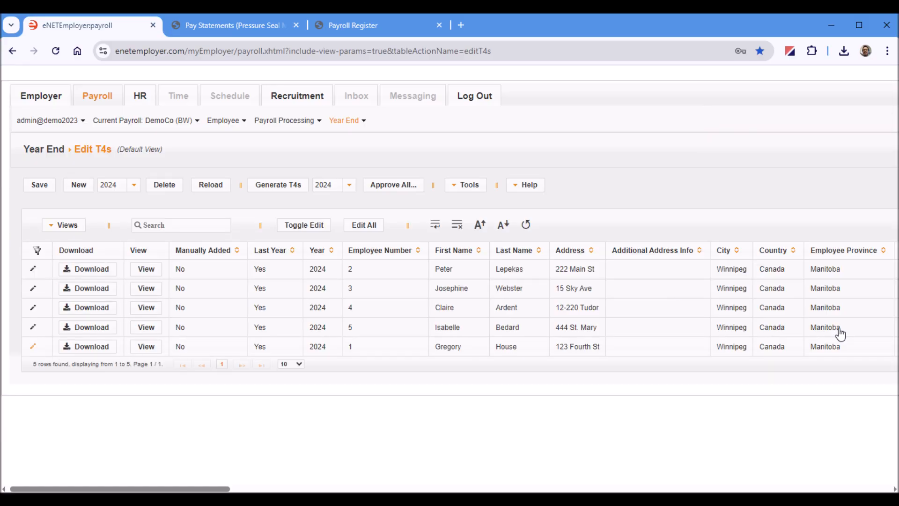
pyautogui.click(147, 274)
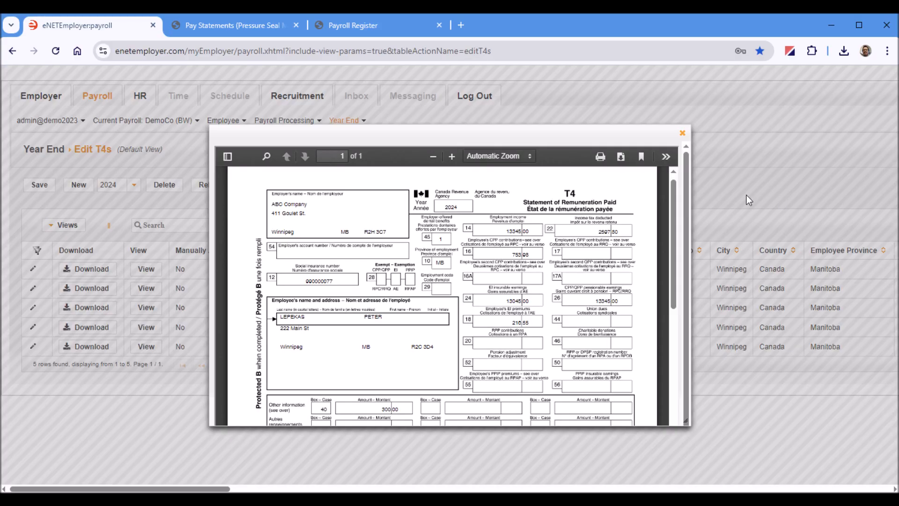
pyautogui.click(682, 134)
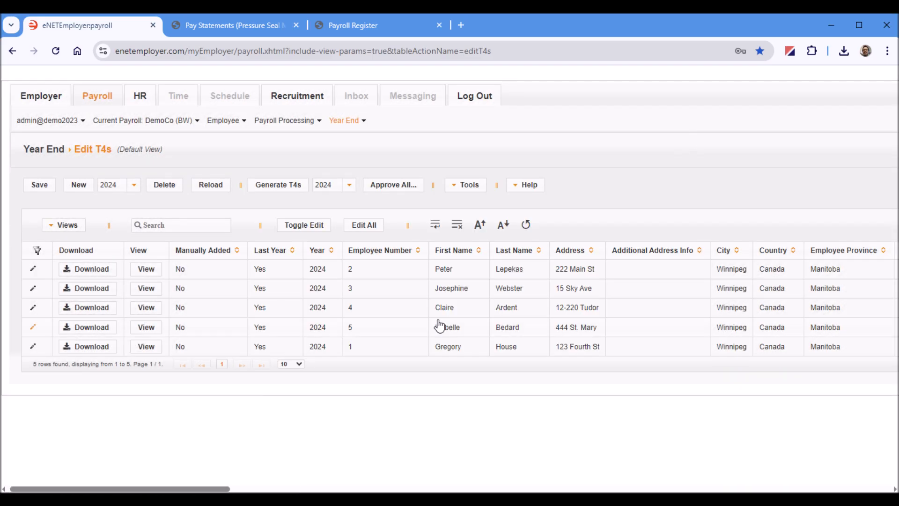
# - Open the first employee's T4 row for editing, examine its fields including Boxes 14, 22 and 16, and leave edit mode
pyautogui.click(458, 271)
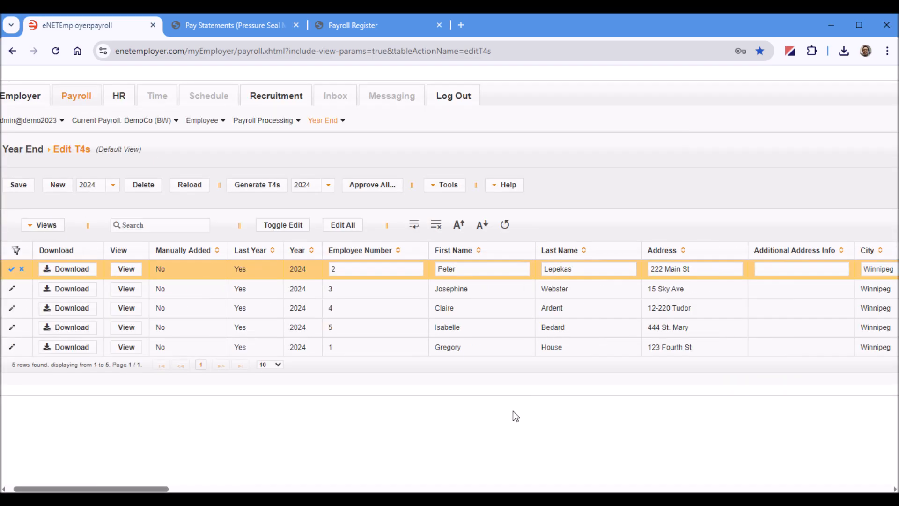
pyautogui.hscroll(20, 516, 413)
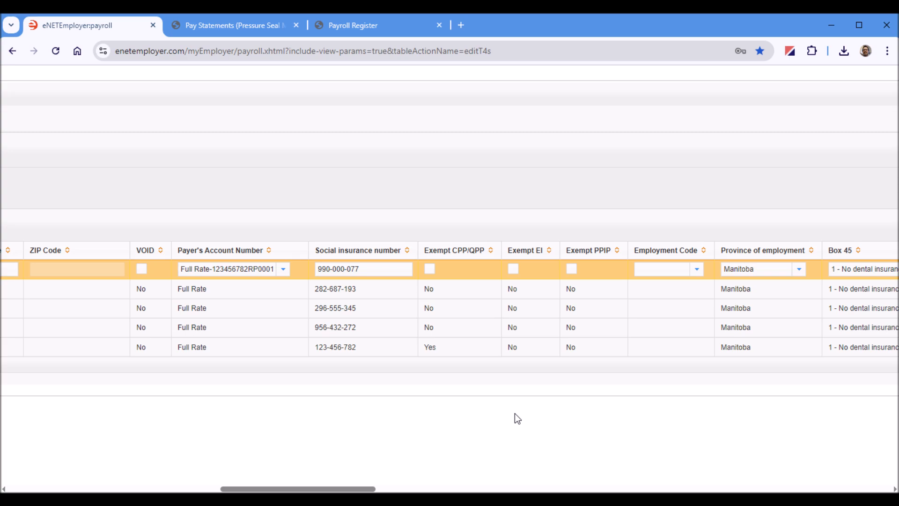
pyautogui.hscroll(10, 515, 413)
pyautogui.click(330, 270)
pyautogui.click(398, 270)
pyautogui.click(502, 271)
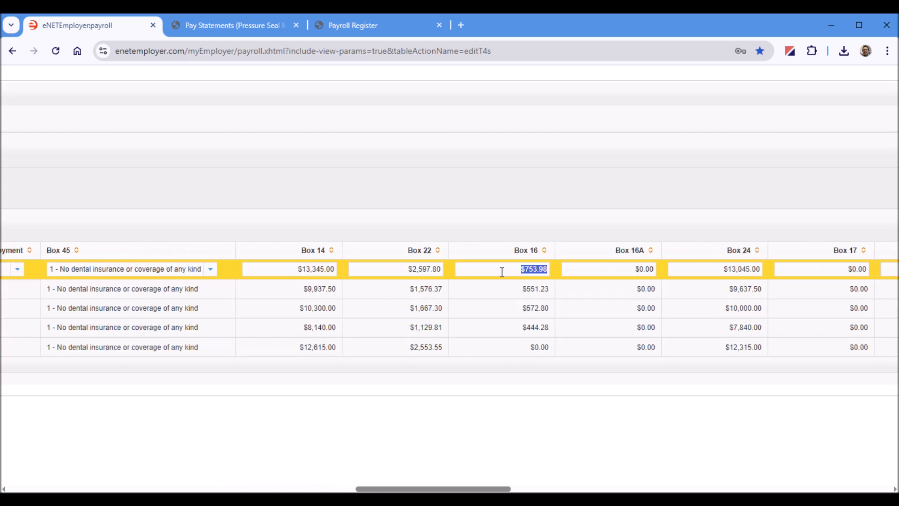
pyautogui.hscroll(-20, 410, 451)
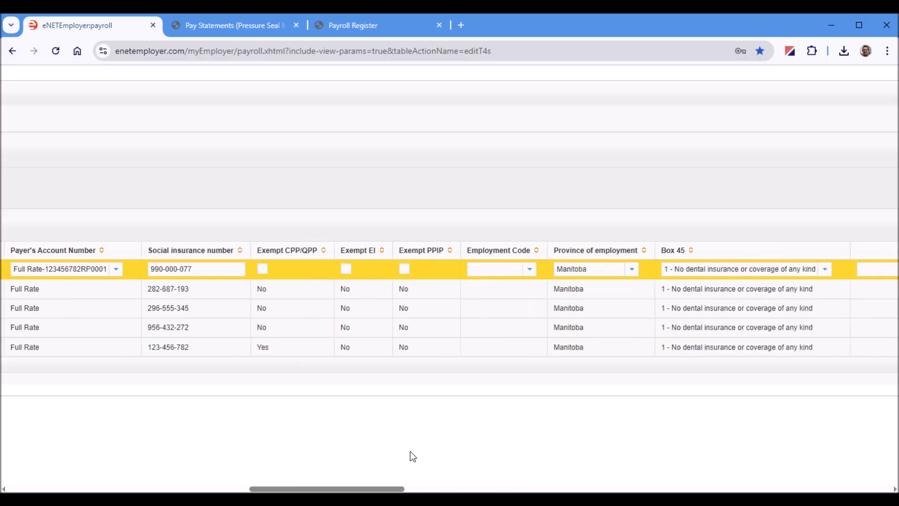
pyautogui.hscroll(-15, 415, 455)
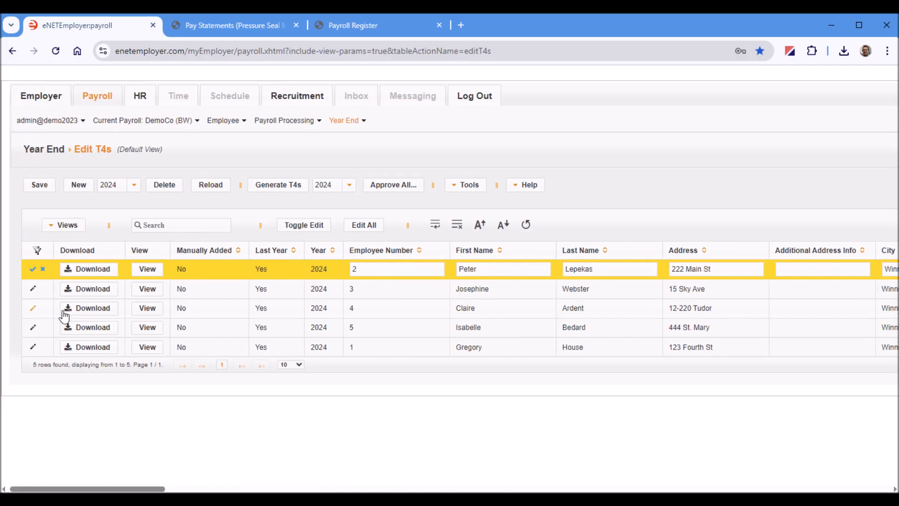
pyautogui.click(38, 270)
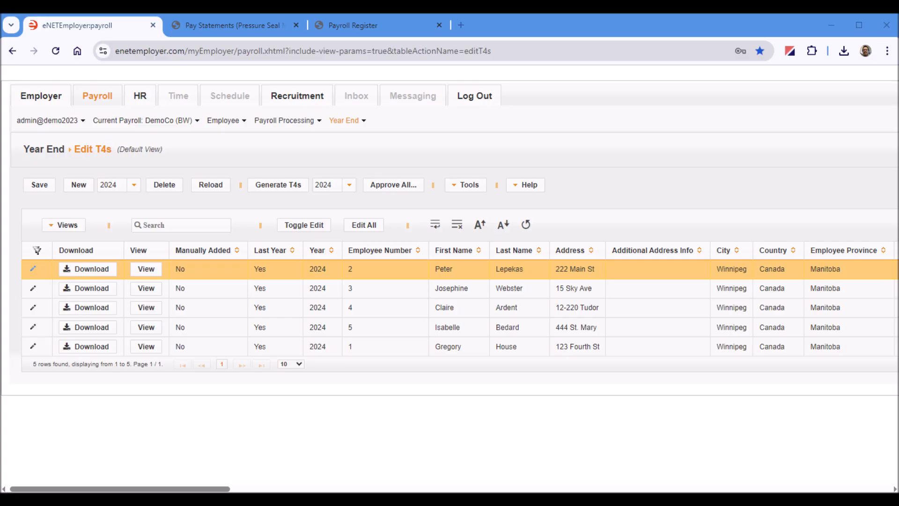
# - Check the "T4 for print (PDF)" and "XML for CRA upload" entries among the printable year-end forms, and switch to the payroll sign-up page
pyautogui.click(347, 121)
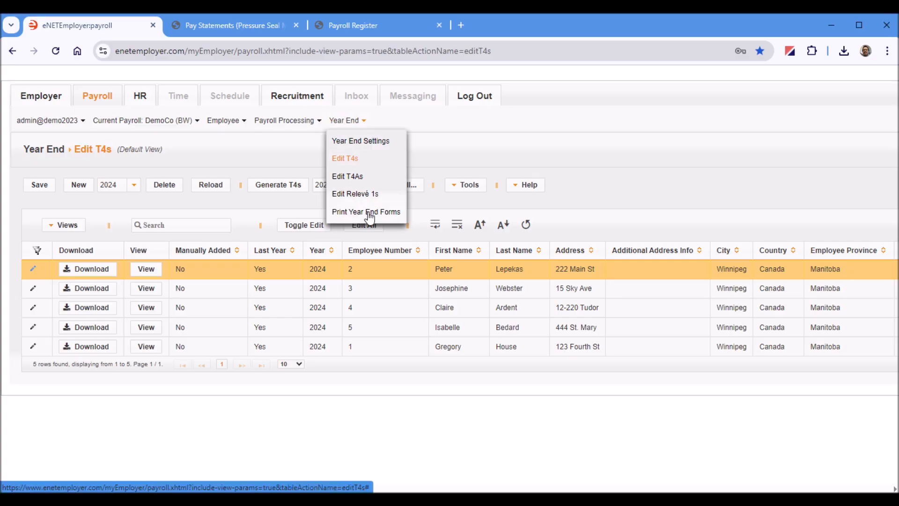
pyautogui.click(369, 214)
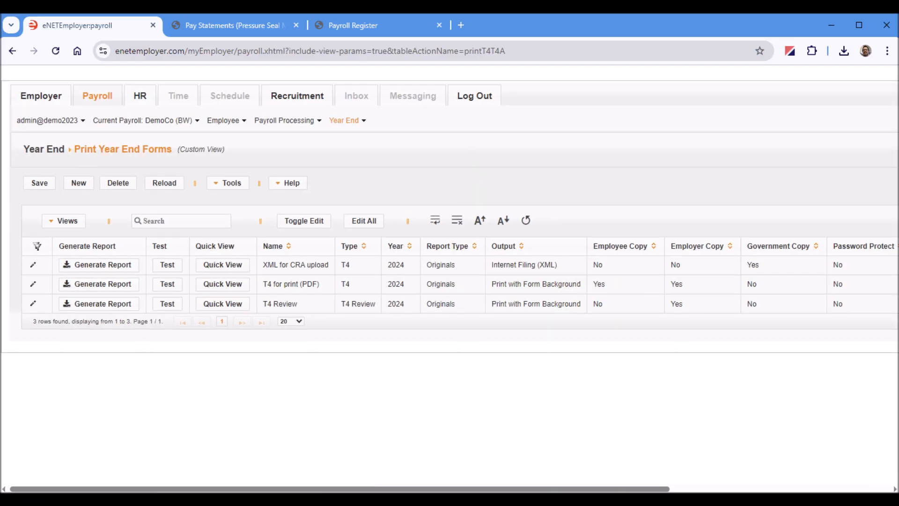
pyautogui.click(287, 291)
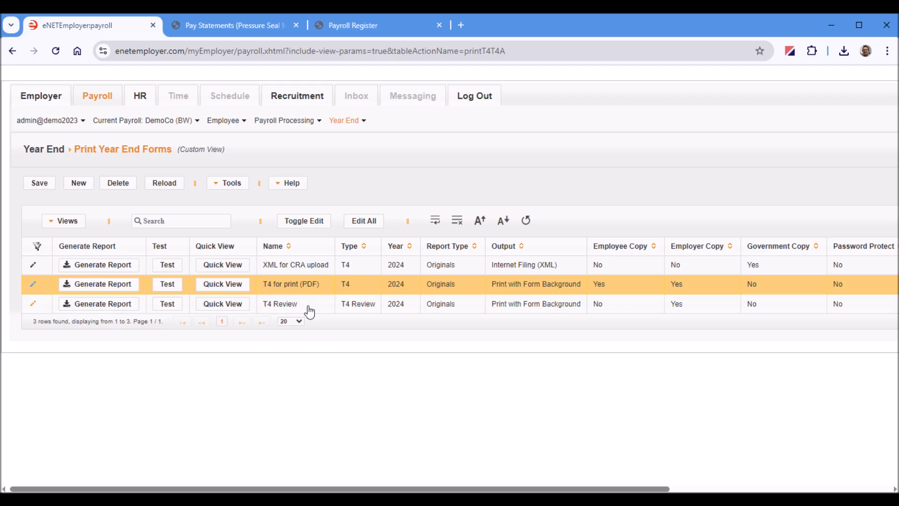
pyautogui.click(308, 267)
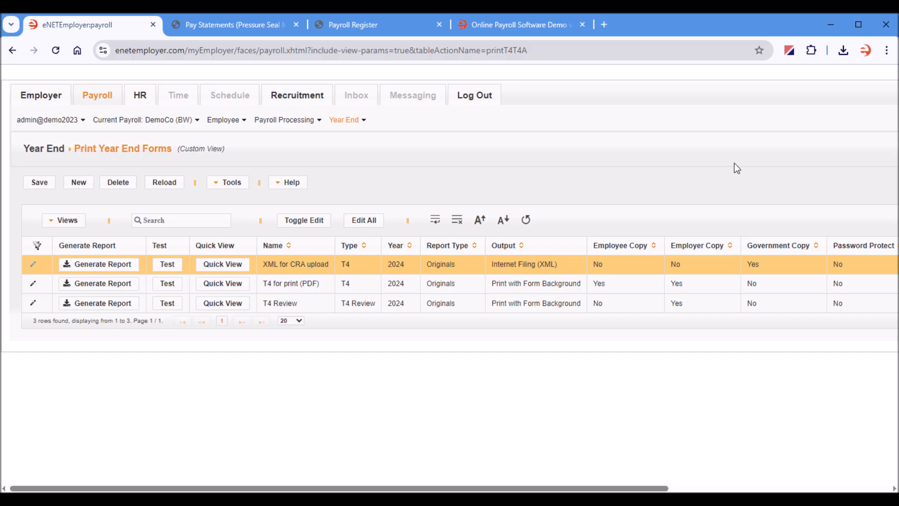
pyautogui.click(524, 30)
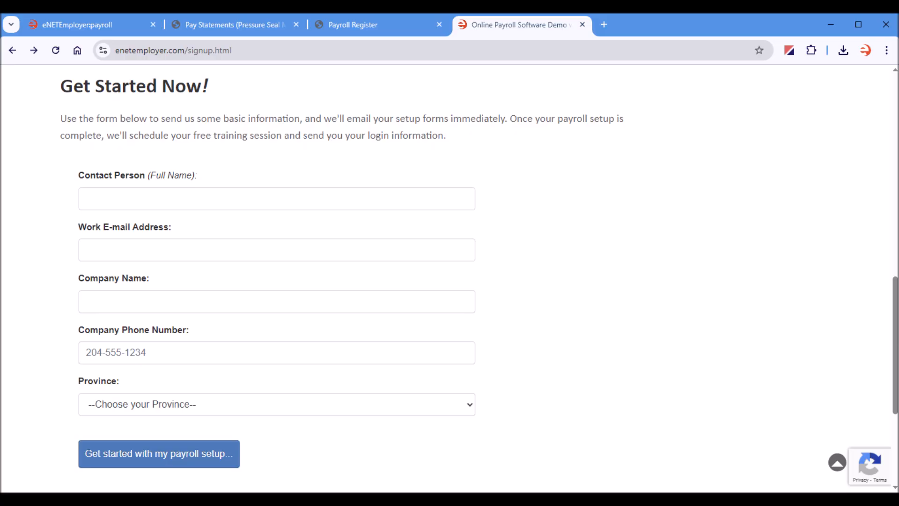